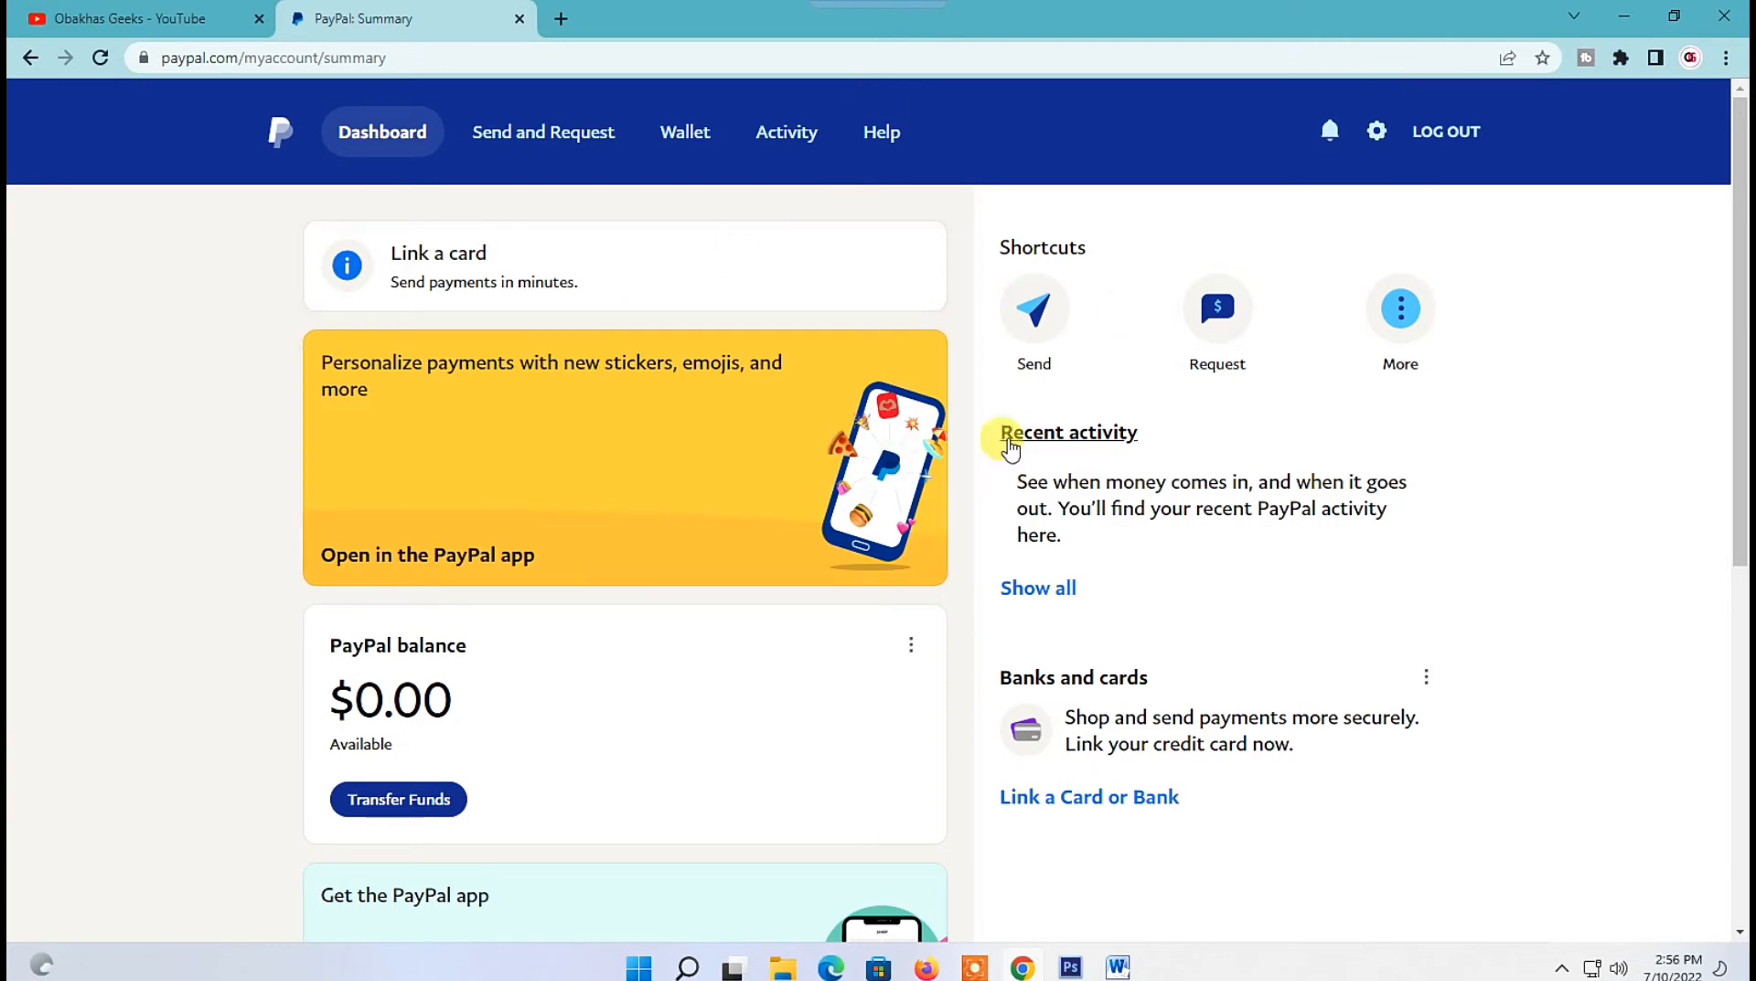
Open the Seller Tools section of account settings and manage PayPal buttons.
{"action": "left_click", "coordinate": [1375, 133]}
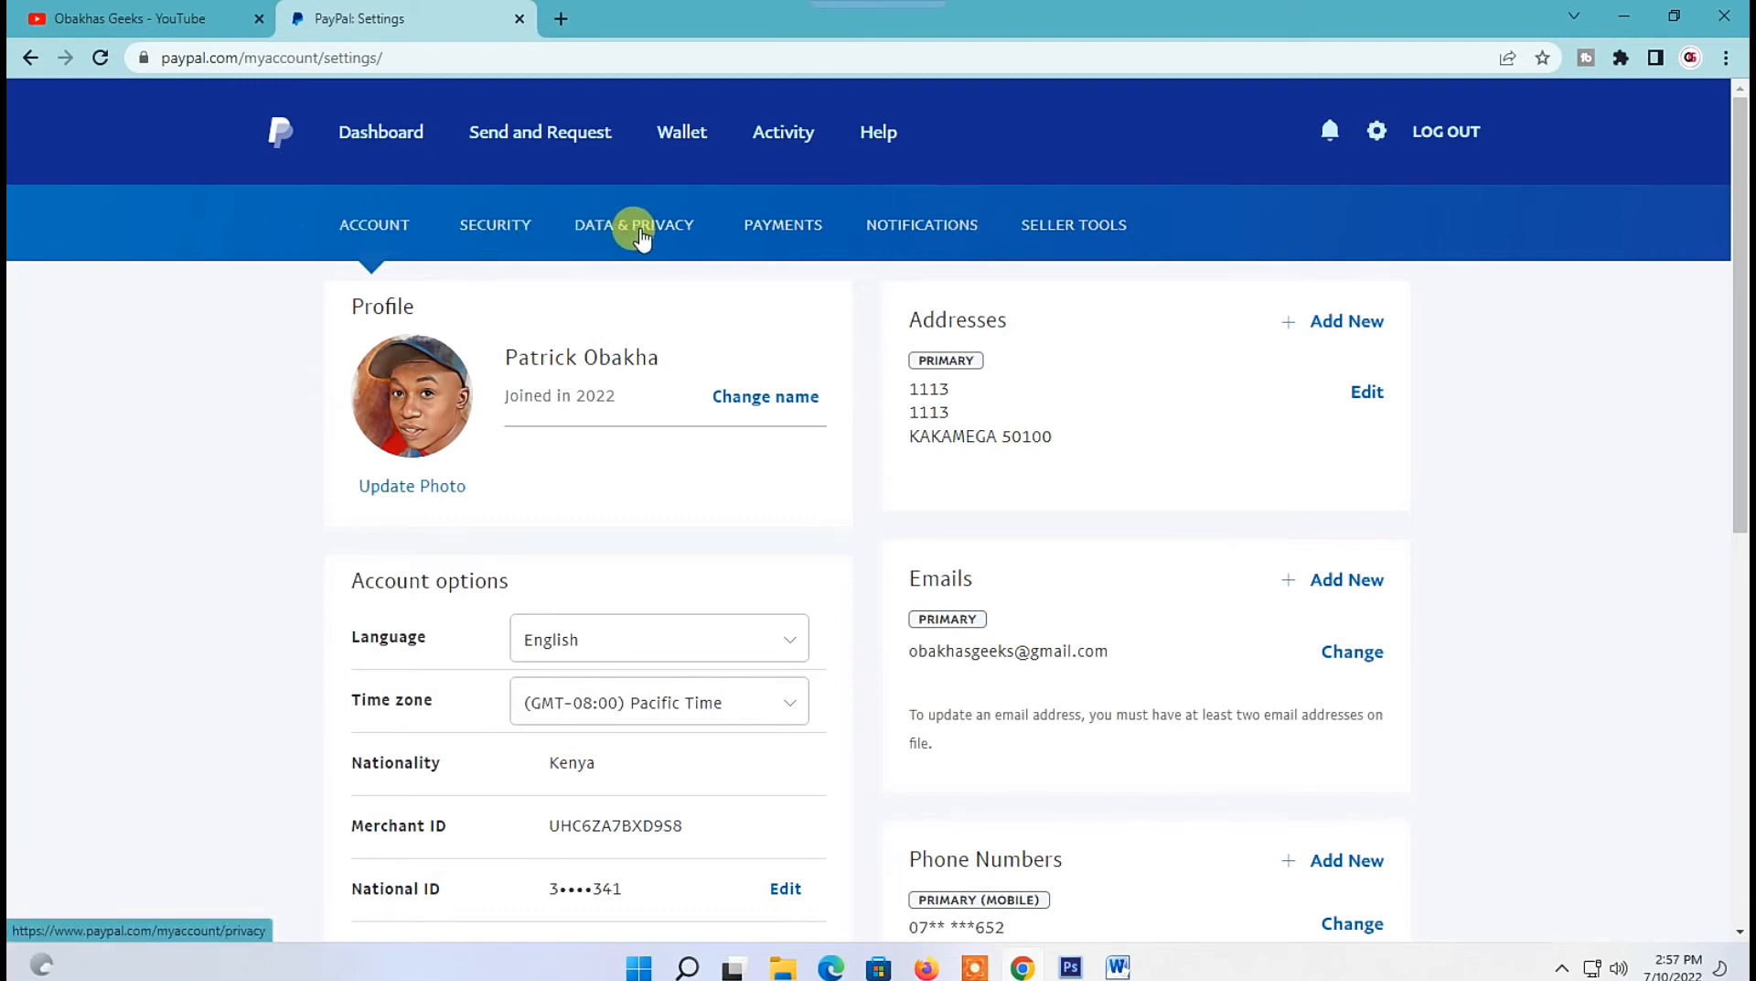
{"action": "left_click", "coordinate": [1059, 227]}
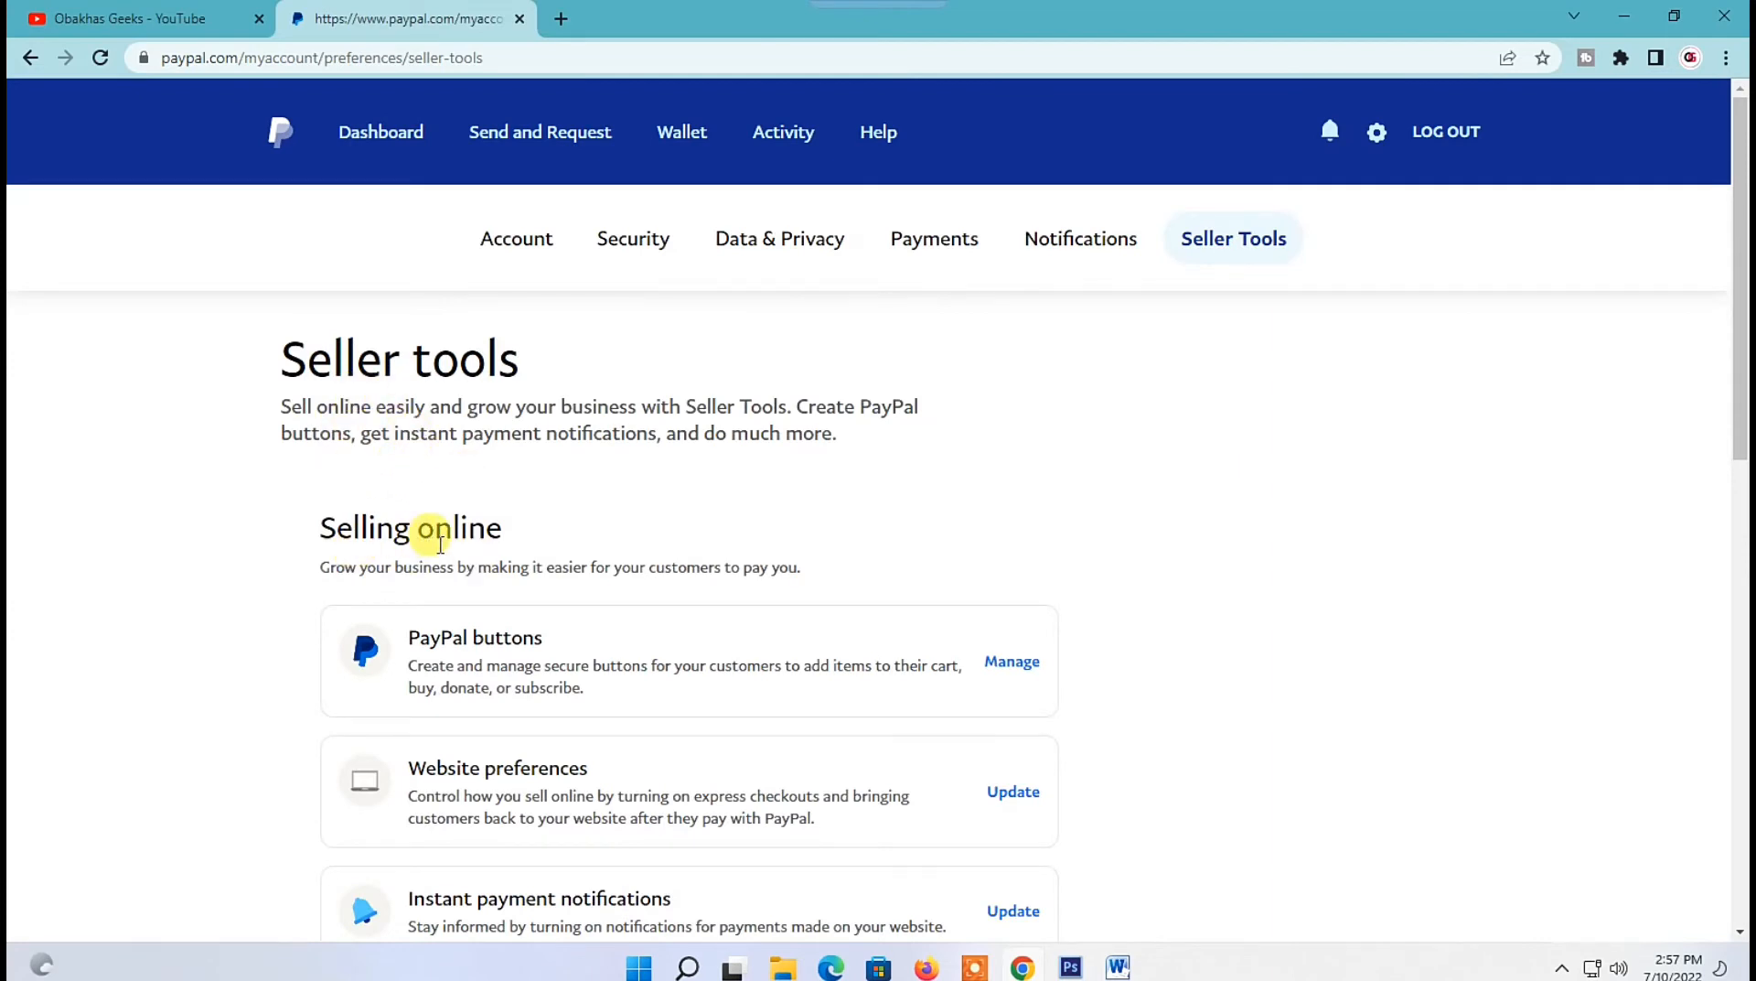
{"action": "scroll", "coordinate": [435, 531], "scroll_direction": "down", "scroll_amount": 2}
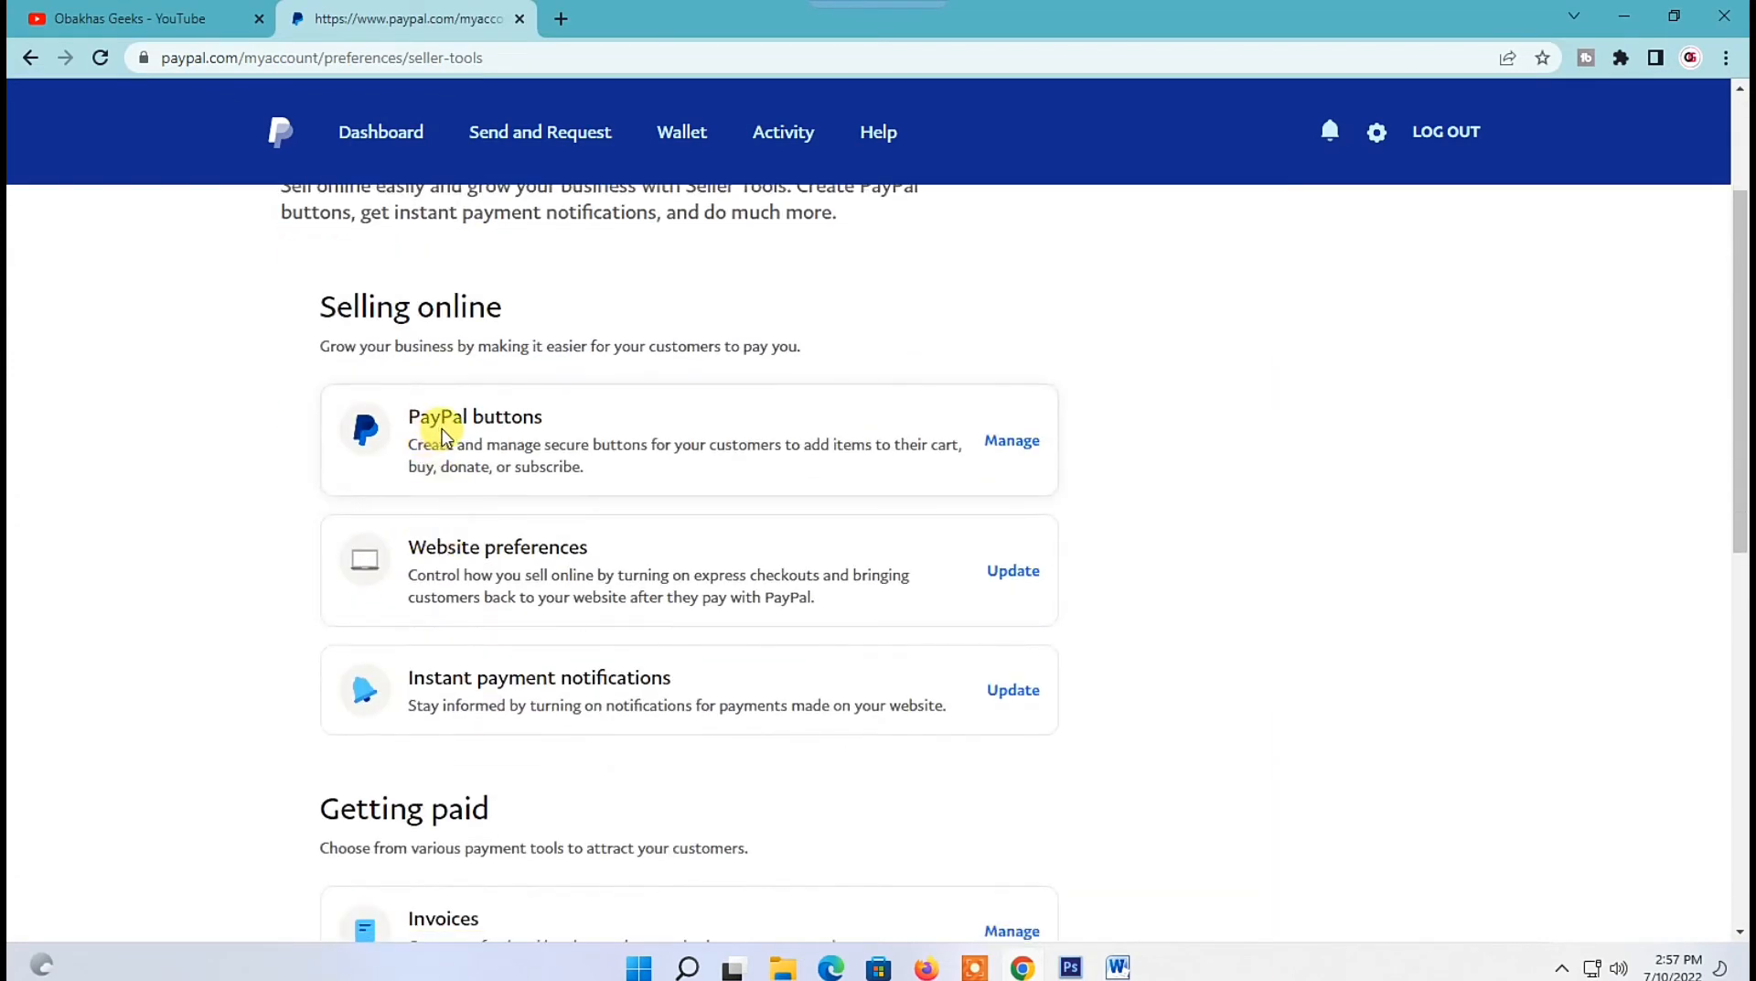
{"action": "left_click", "coordinate": [996, 448]}
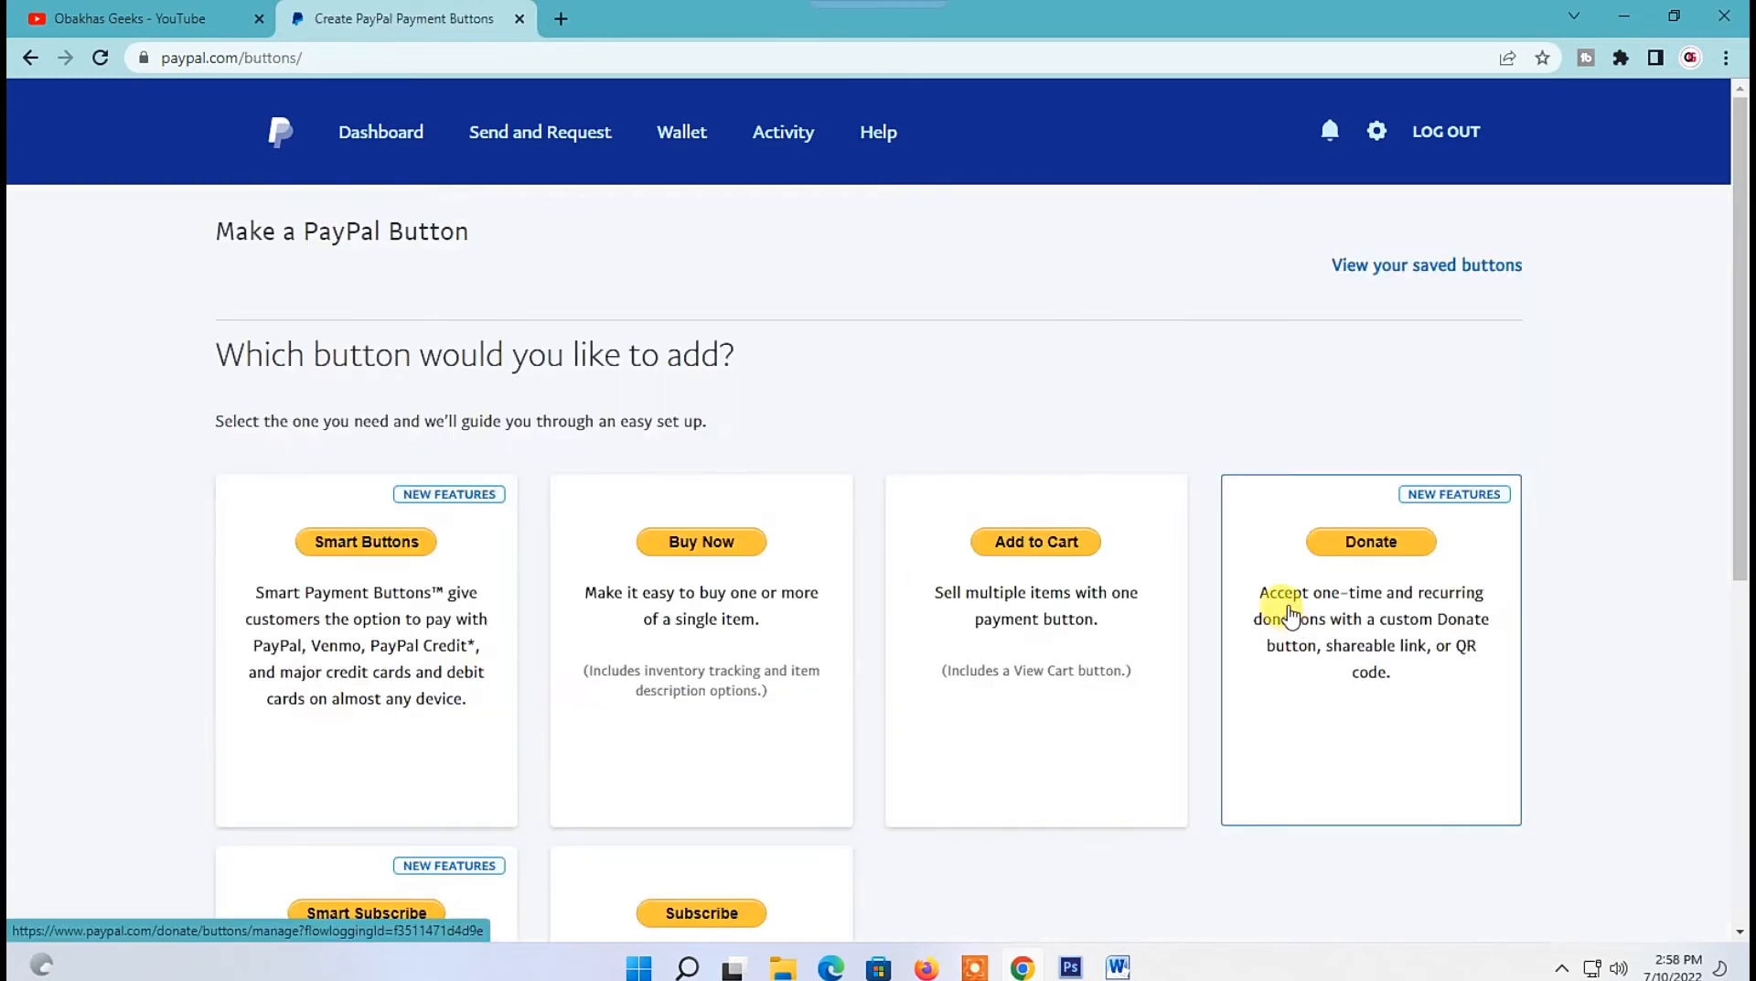
Choose the Donate button type for a new PayPal button.
{"action": "scroll", "coordinate": [1051, 635], "scroll_direction": "down", "scroll_amount": 3}
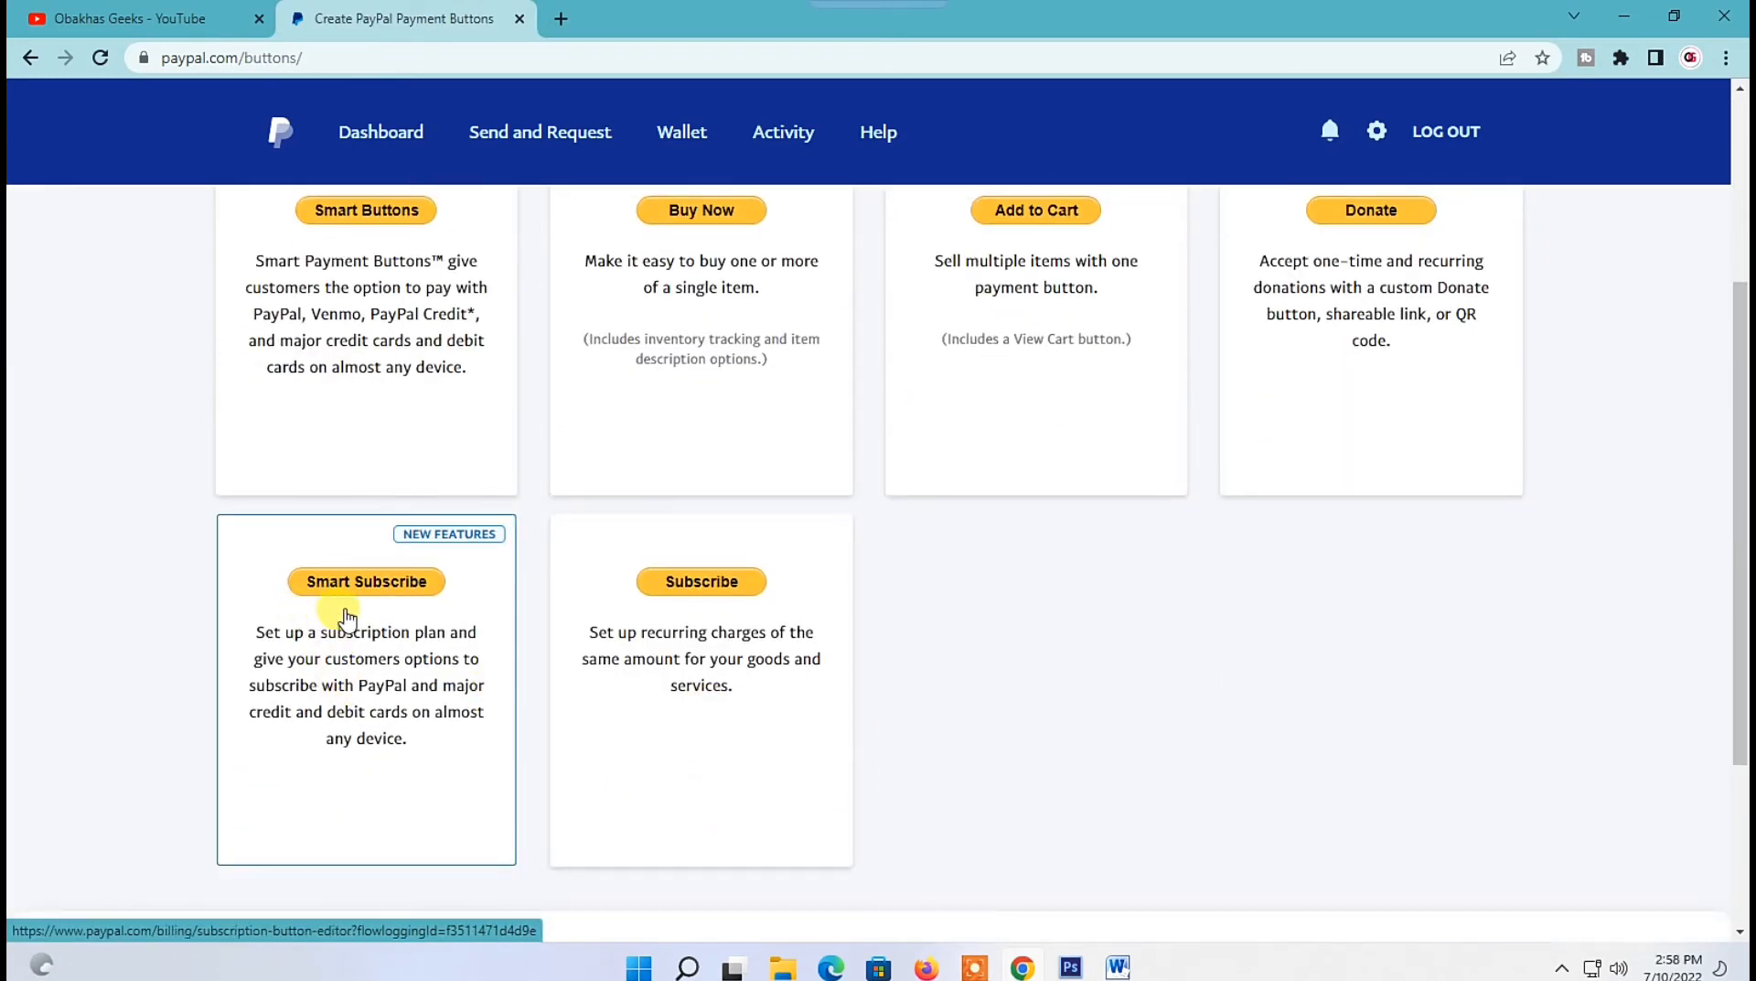
{"action": "scroll", "coordinate": [1263, 713], "scroll_direction": "up", "scroll_amount": 3}
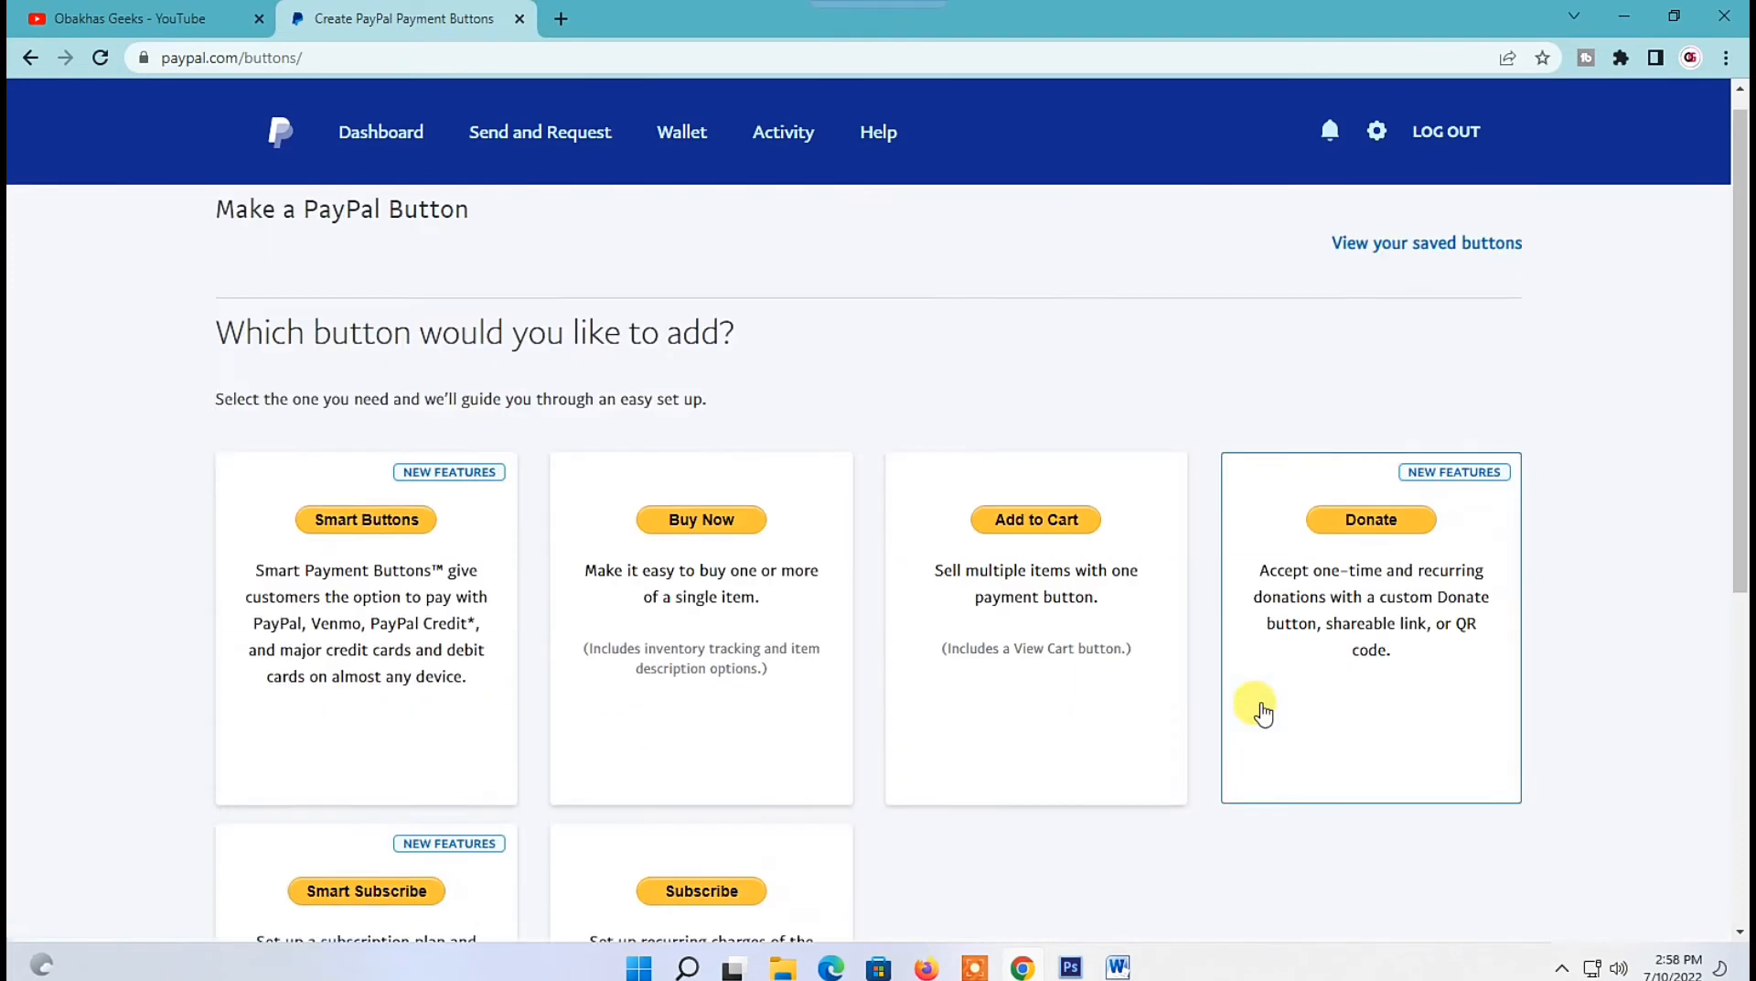
{"action": "left_click", "coordinate": [1381, 546]}
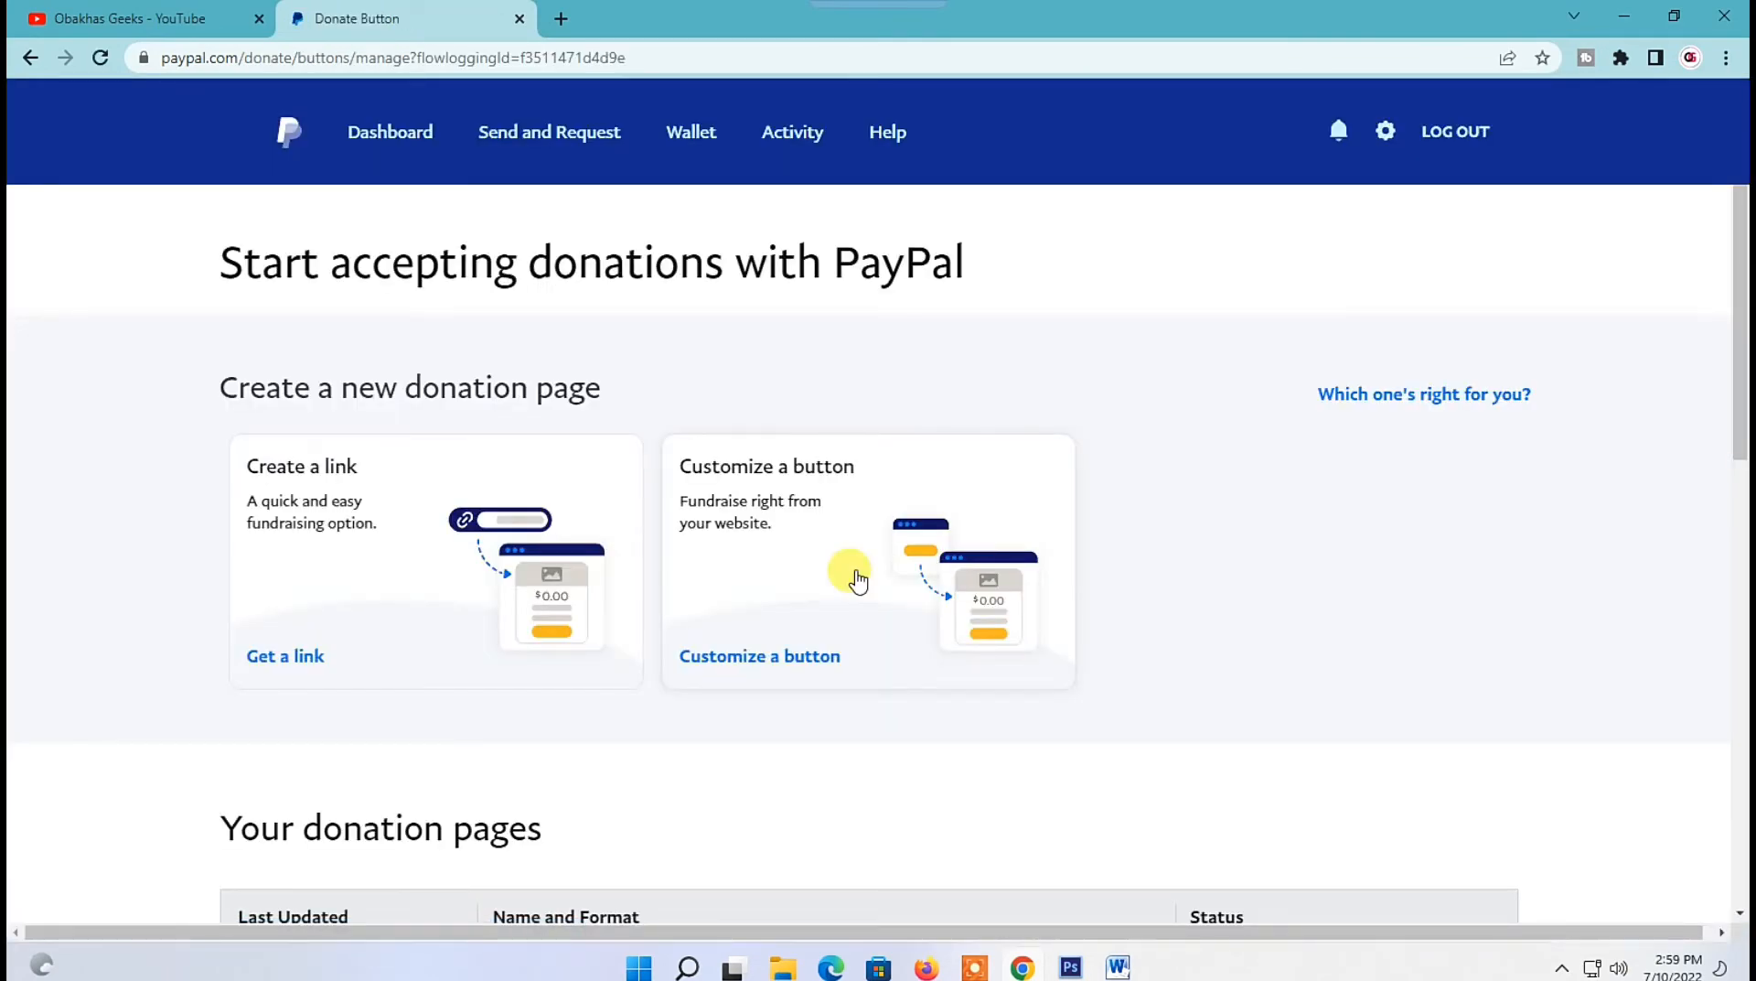
Start creating a new donation page as a link.
{"action": "scroll", "coordinate": [287, 655], "scroll_direction": "down", "scroll_amount": 5}
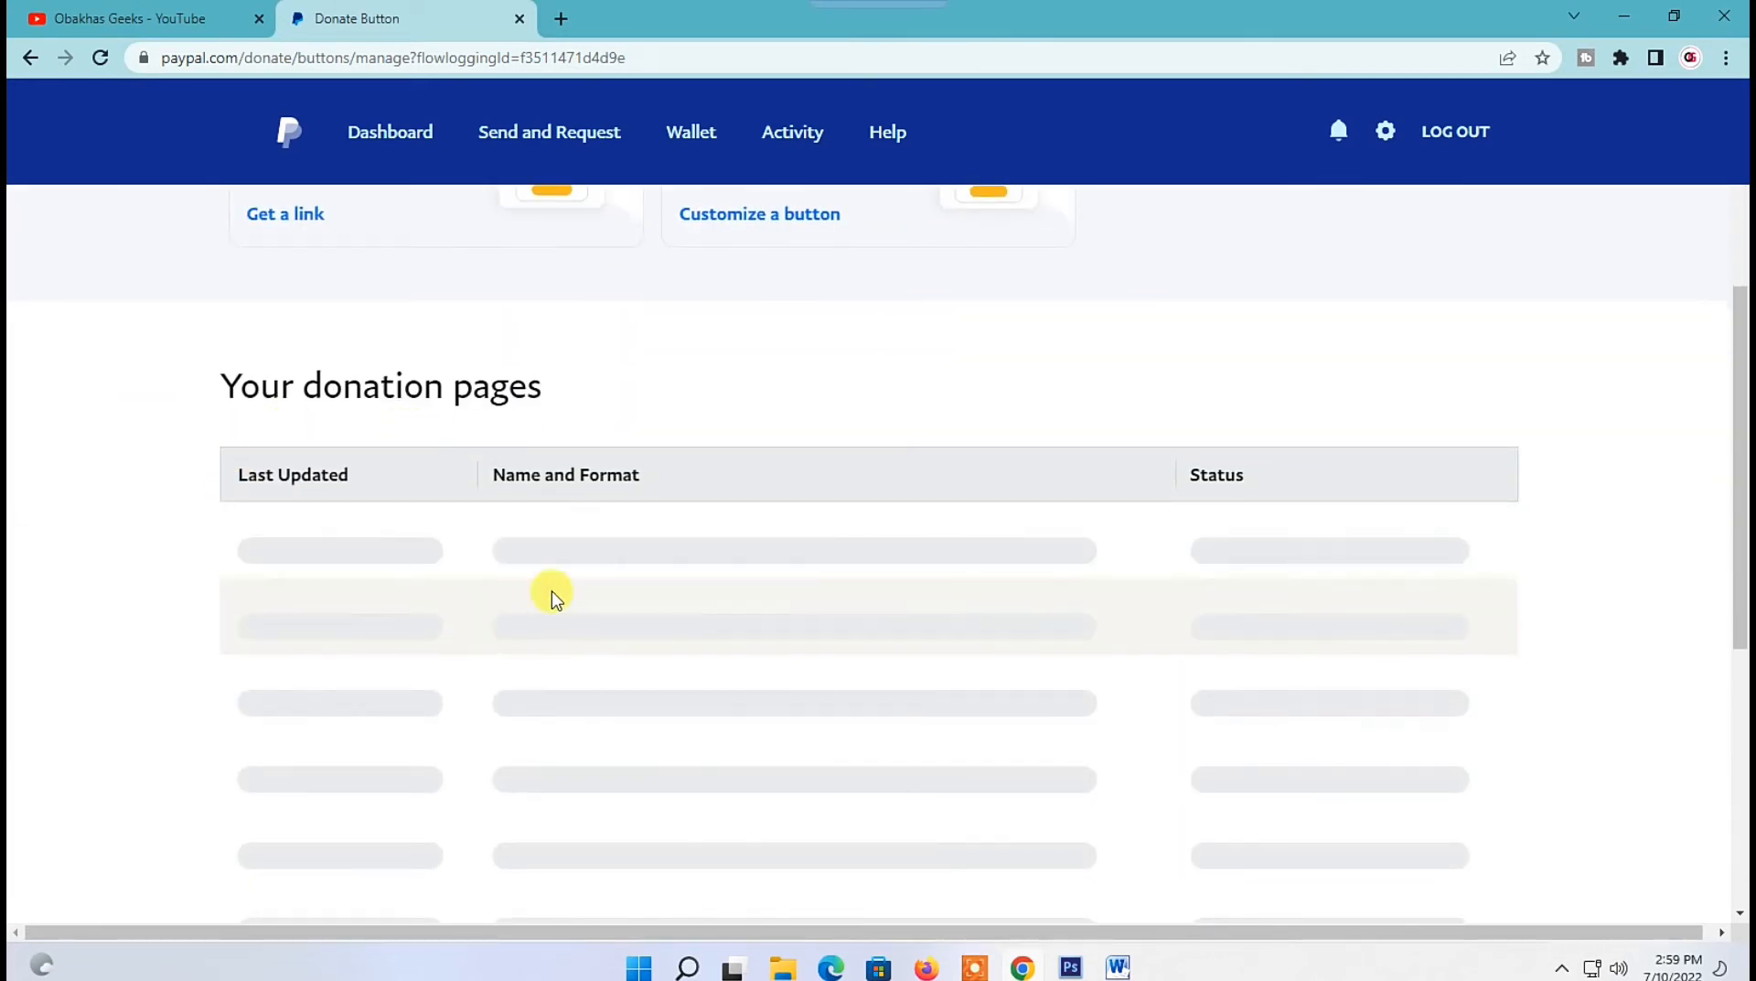
{"action": "scroll", "coordinate": [534, 647], "scroll_direction": "up", "scroll_amount": 5}
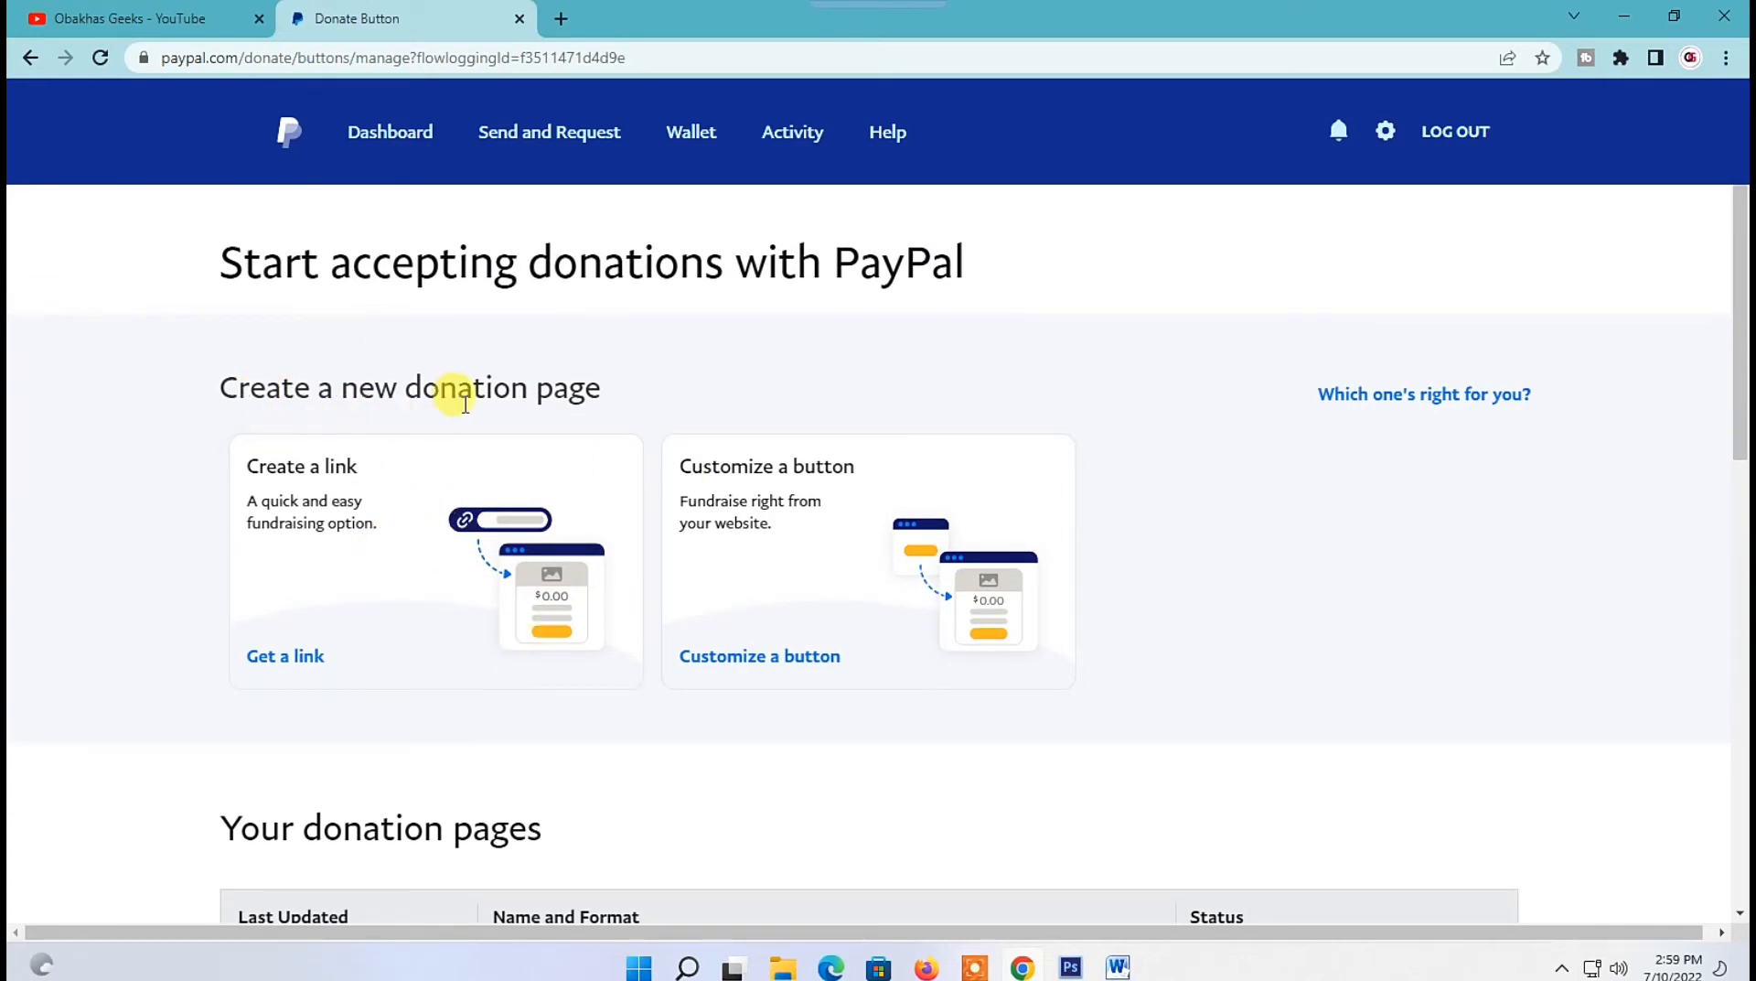
{"action": "left_click", "coordinate": [287, 659]}
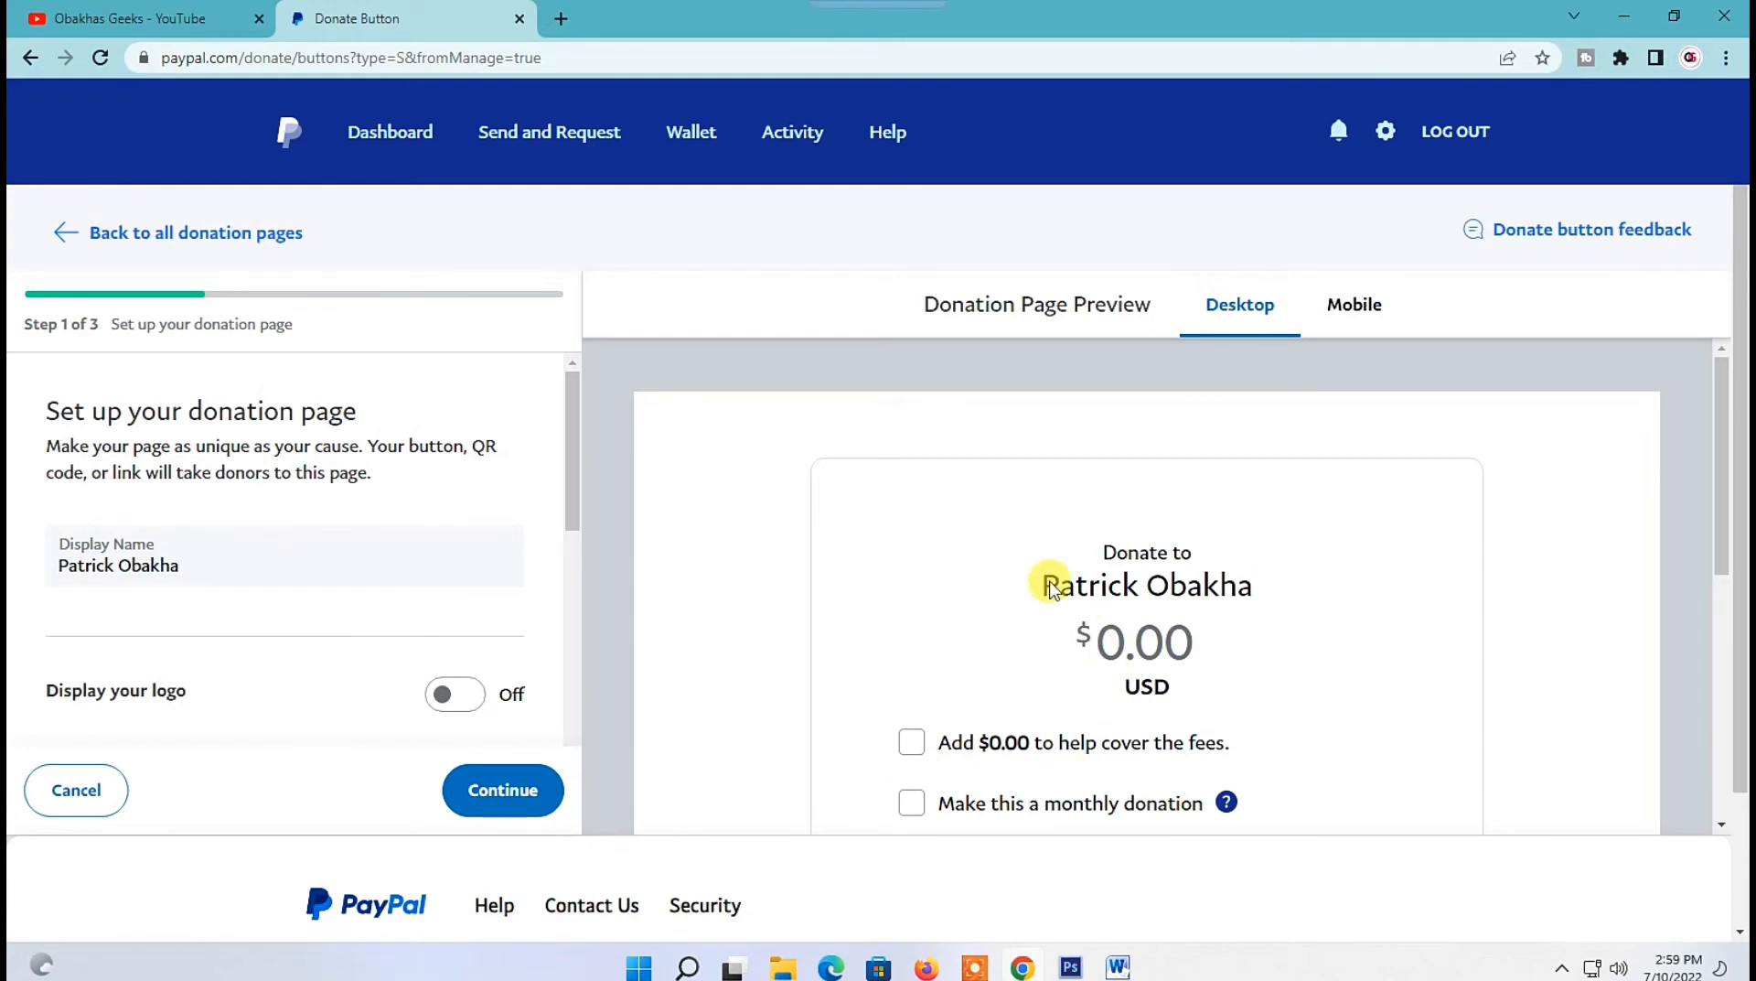
{"action": "triple_click", "coordinate": [169, 565]}
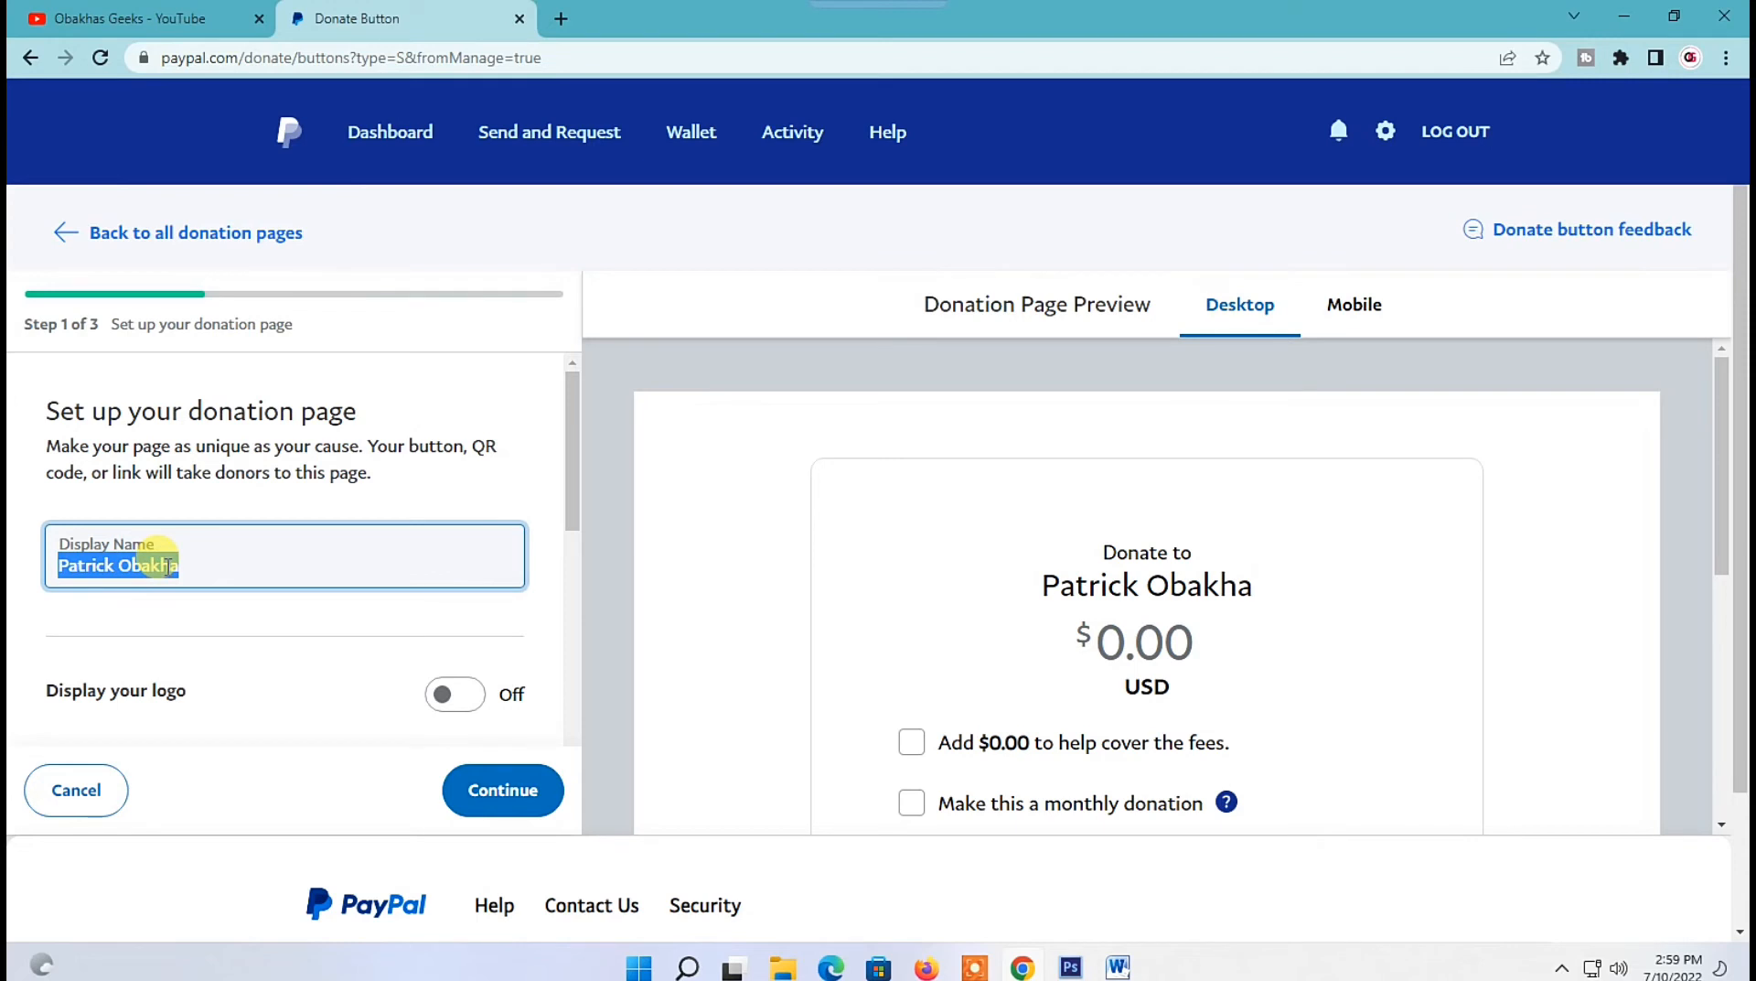
{"action": "triple_click", "coordinate": [169, 565]}
{"action": "left_click", "coordinate": [168, 565]}
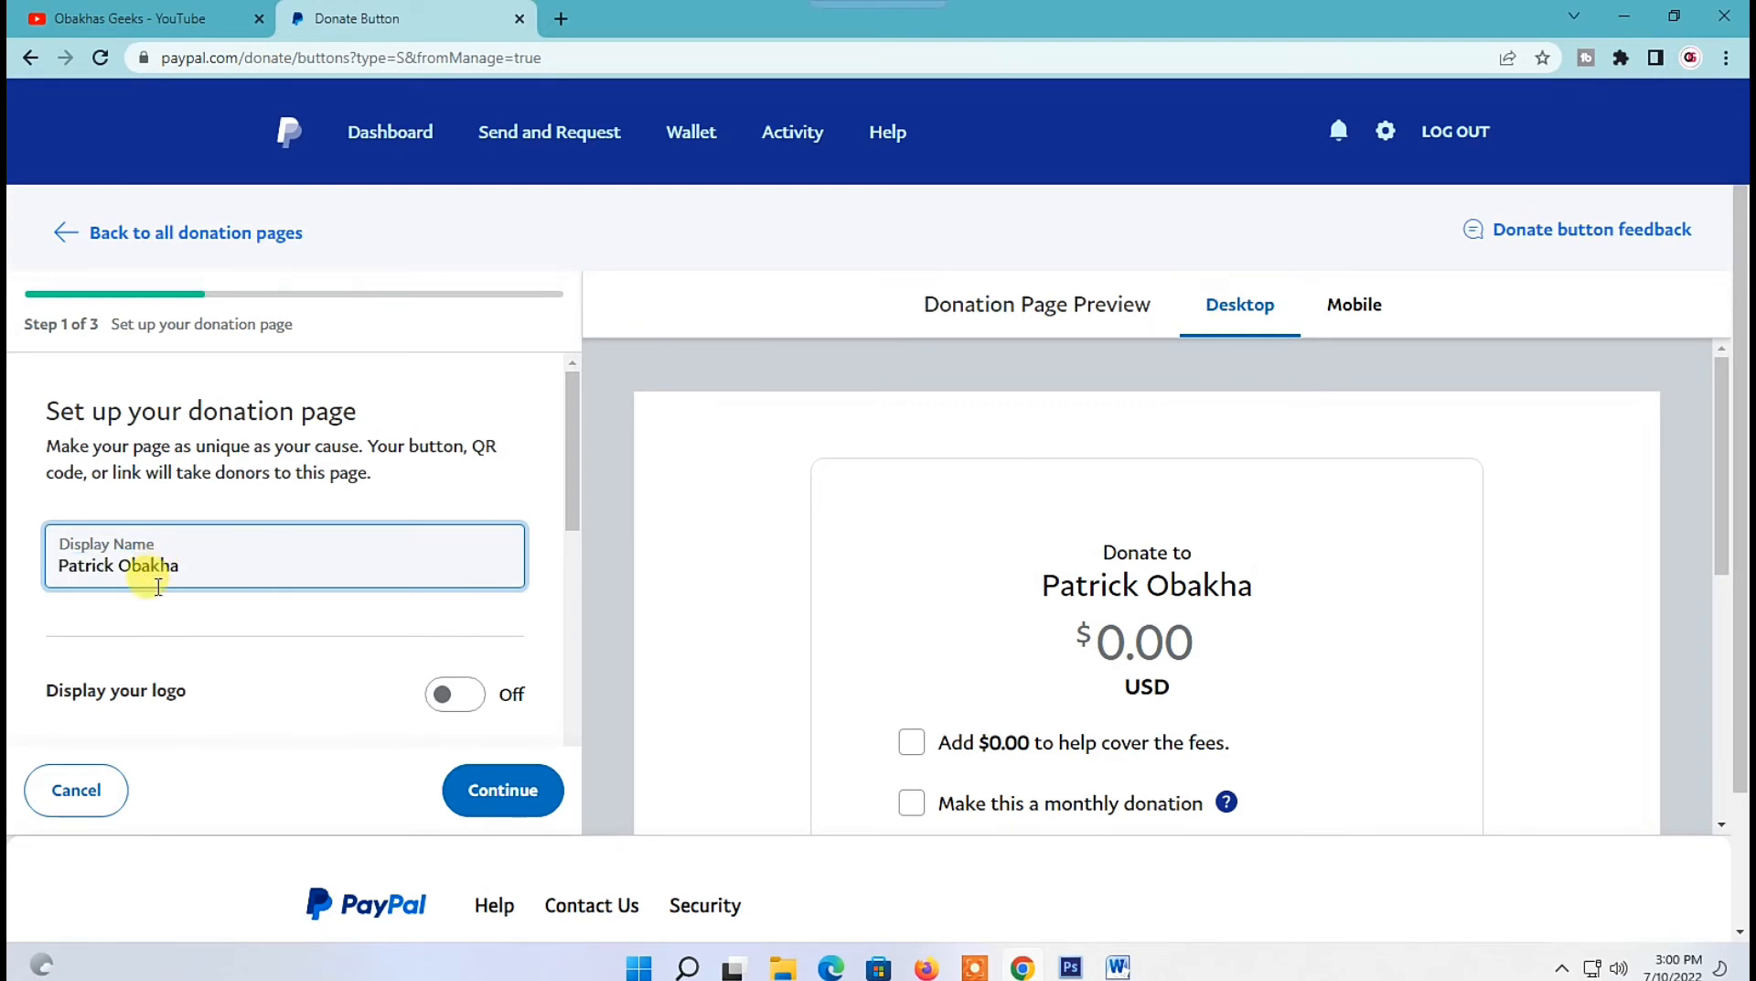
{"action": "scroll", "coordinate": [160, 590], "scroll_direction": "down", "scroll_amount": 1}
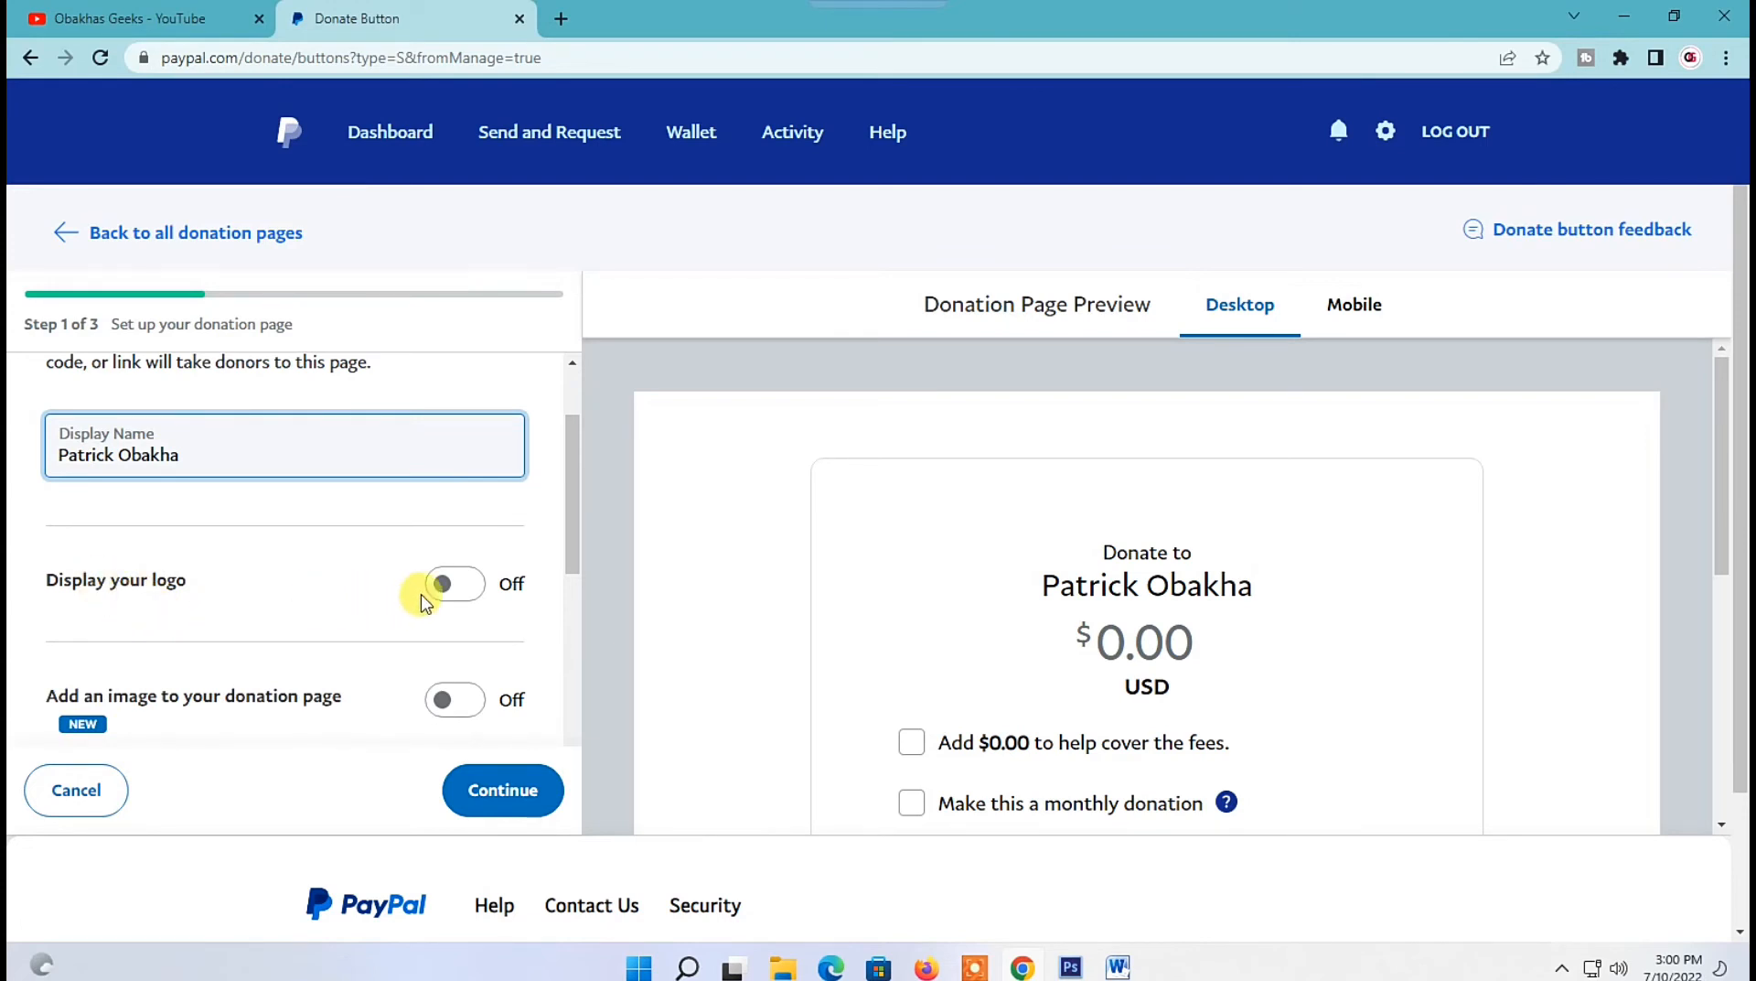
{"action": "left_click", "coordinate": [452, 586]}
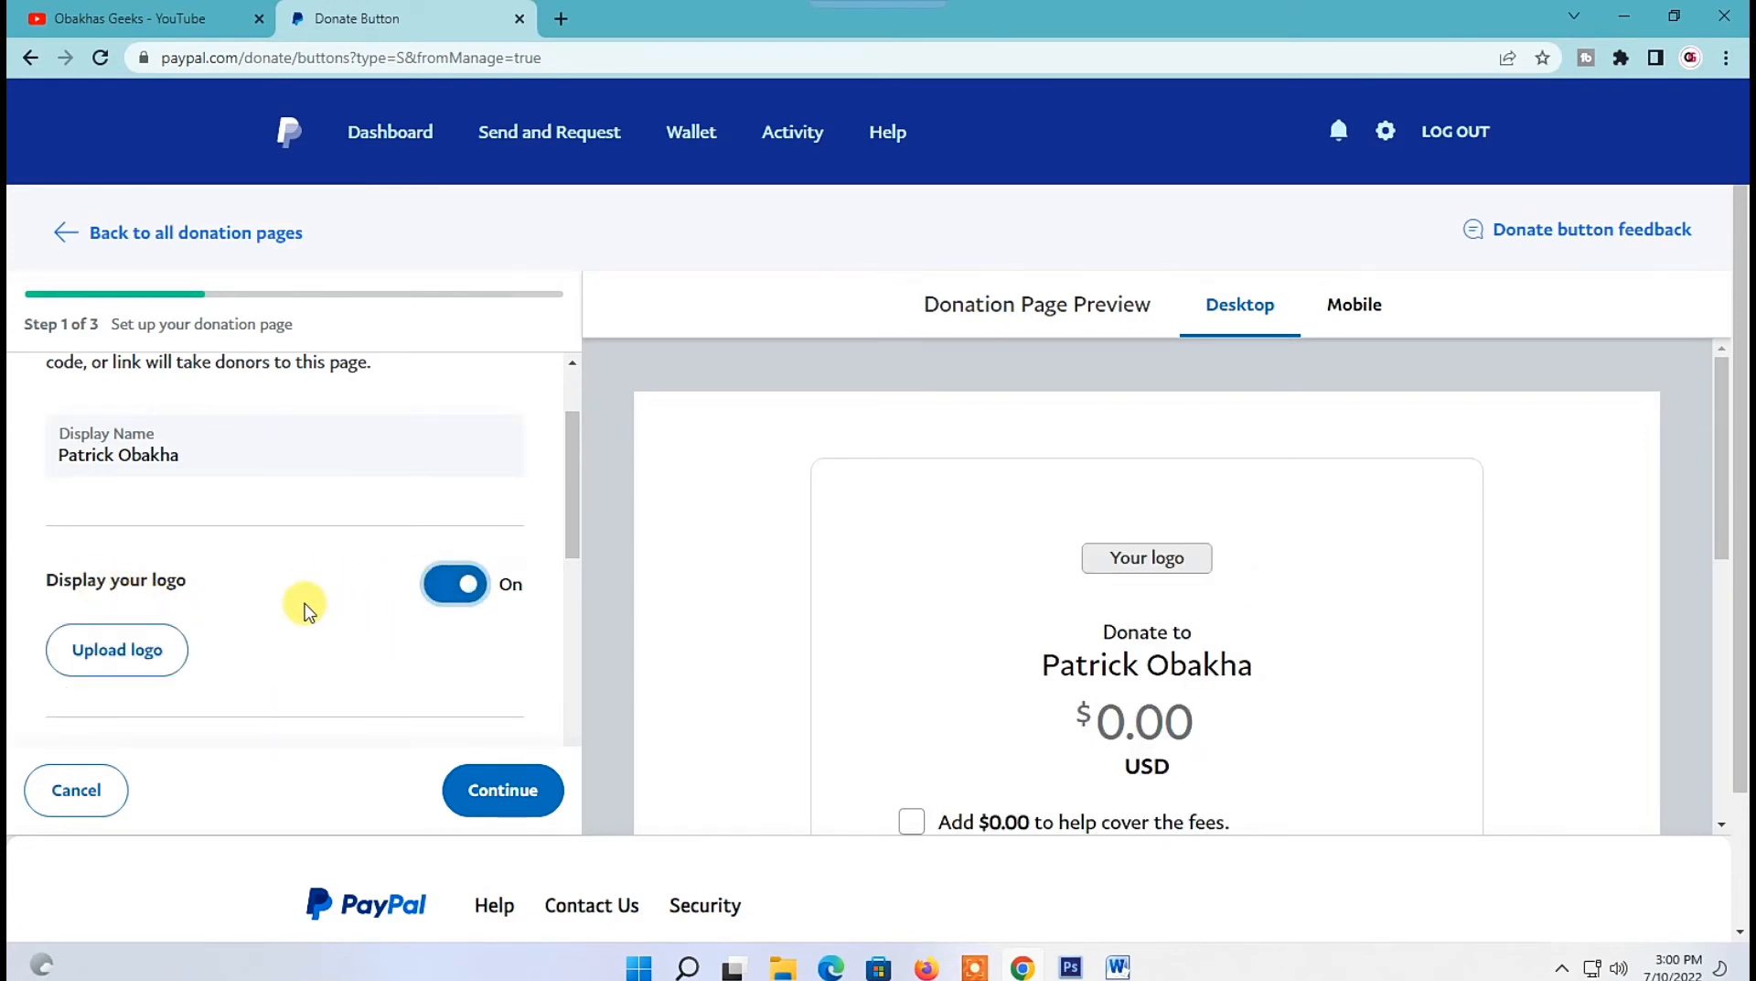
{"action": "scroll", "coordinate": [301, 604], "scroll_direction": "down", "scroll_amount": 1}
{"action": "left_click", "coordinate": [122, 540]}
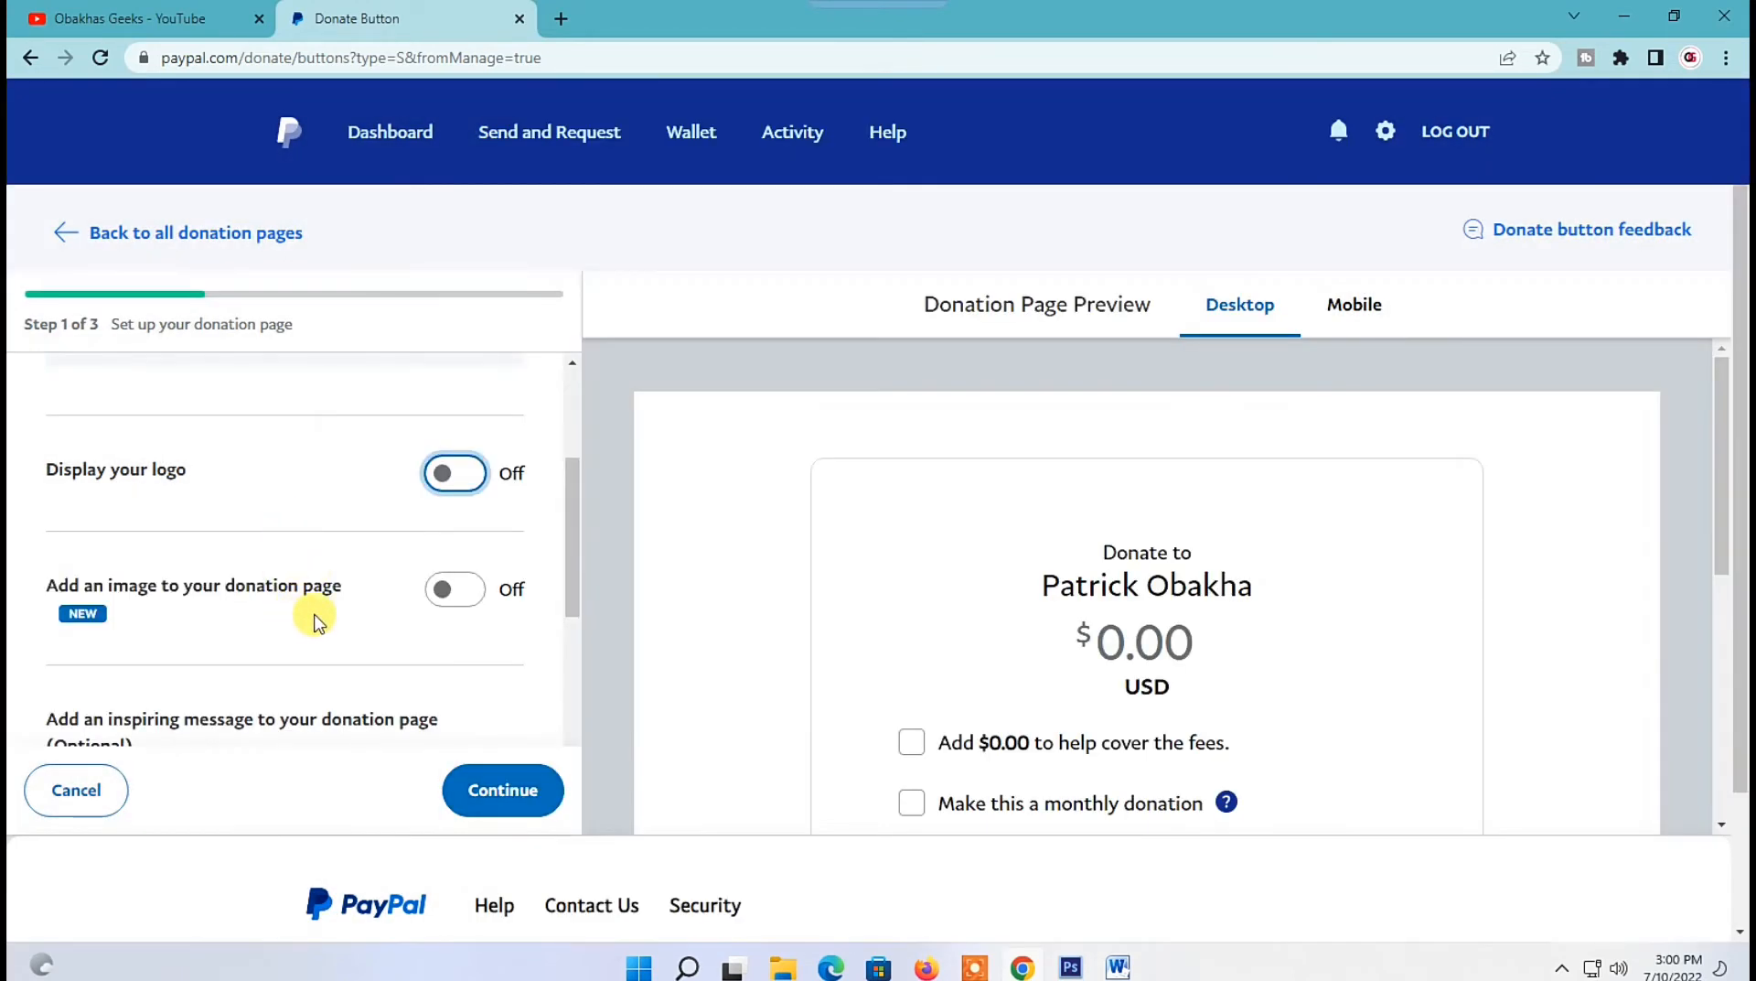
{"action": "scroll", "coordinate": [261, 540], "scroll_direction": "up", "scroll_amount": 2}
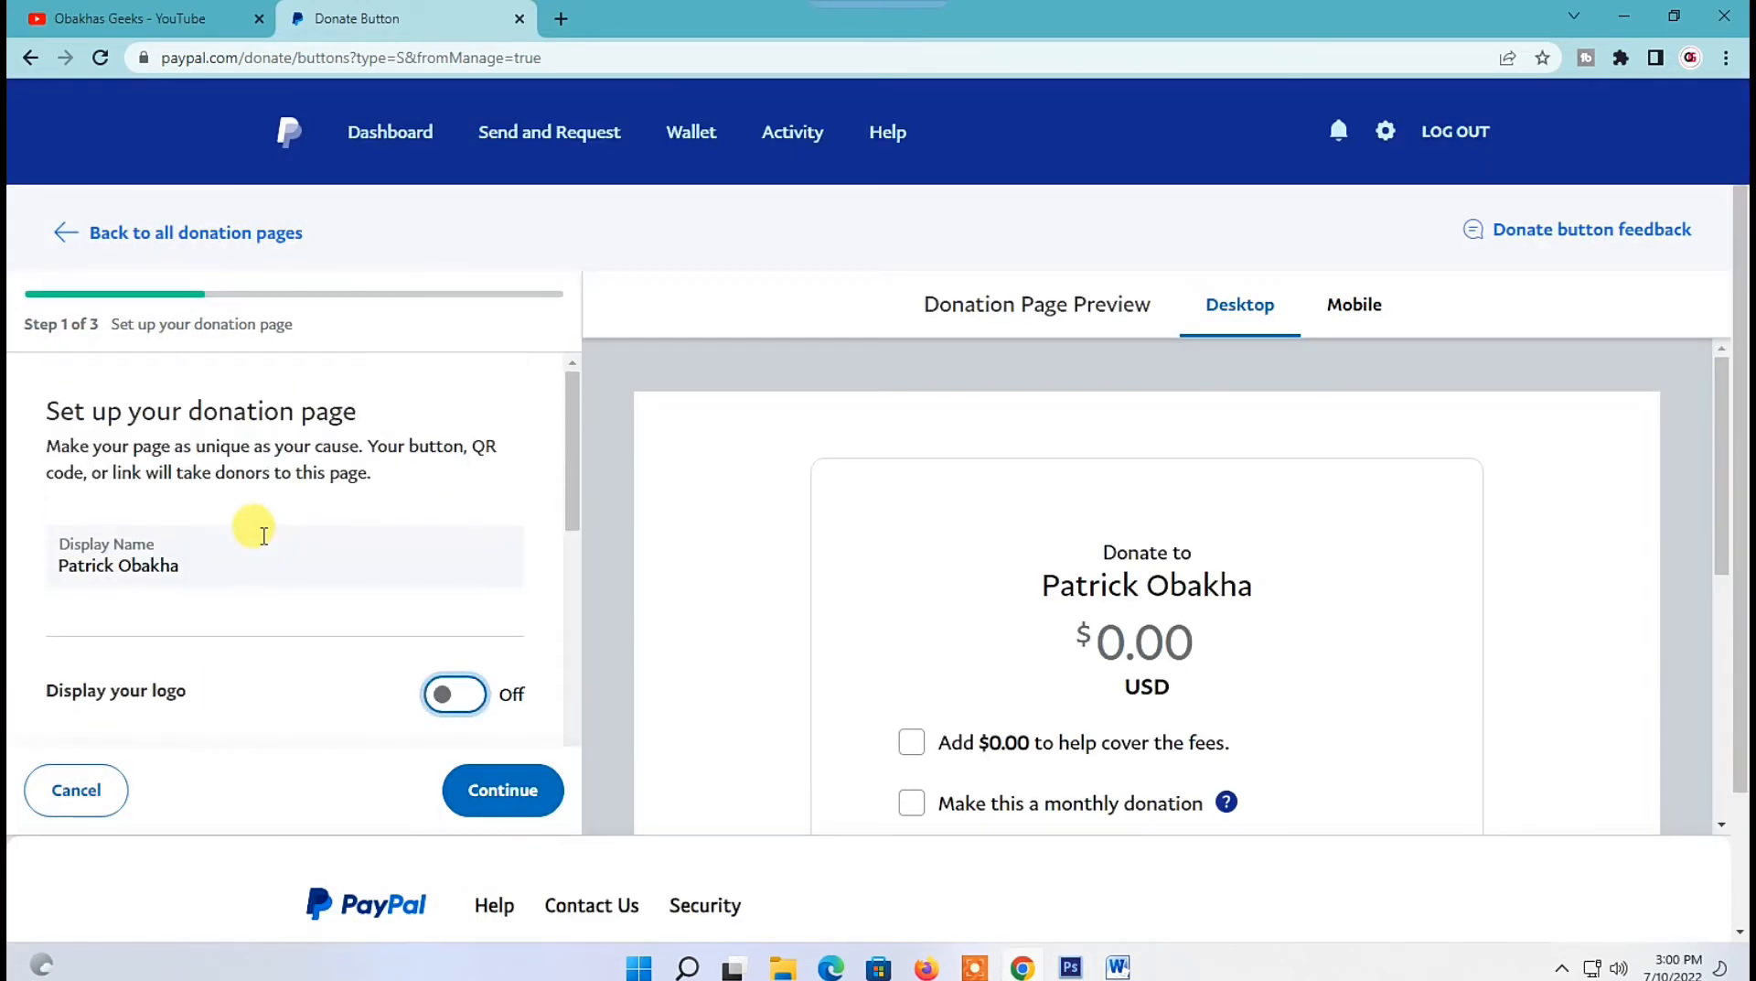
Turn on the donation page image and upload a banner image.
{"action": "scroll", "coordinate": [261, 540], "scroll_direction": "down", "scroll_amount": 1}
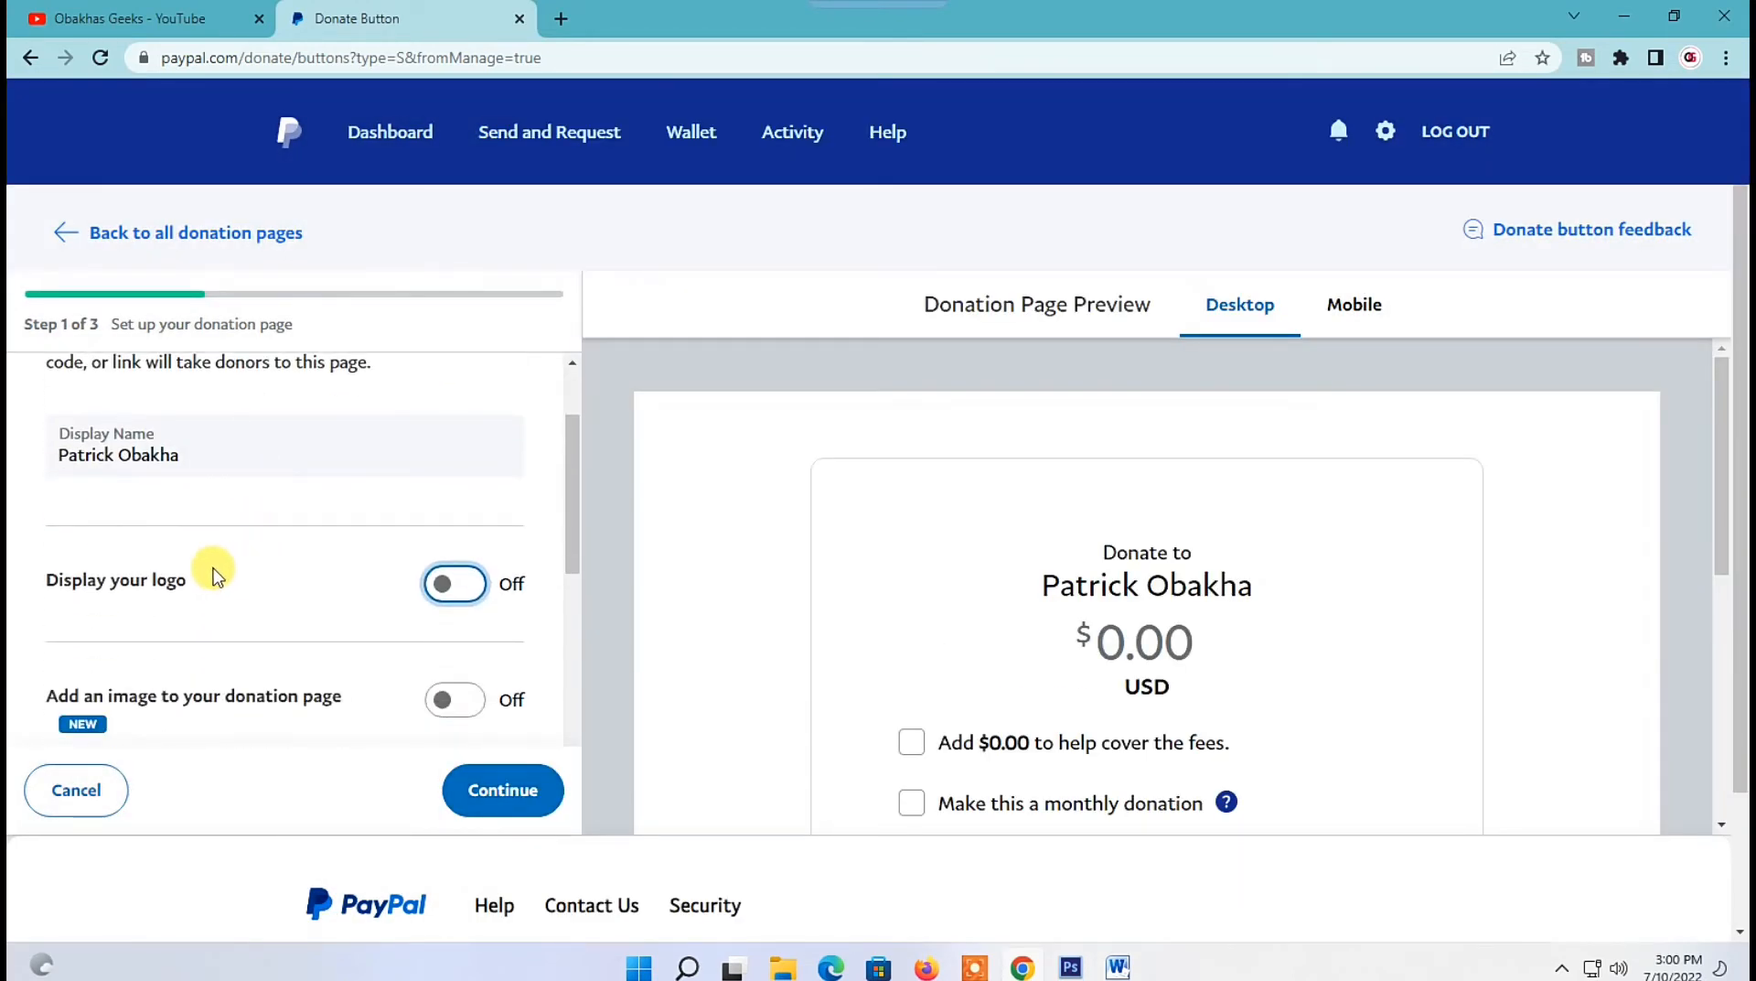
{"action": "scroll", "coordinate": [233, 587], "scroll_direction": "down", "scroll_amount": 1}
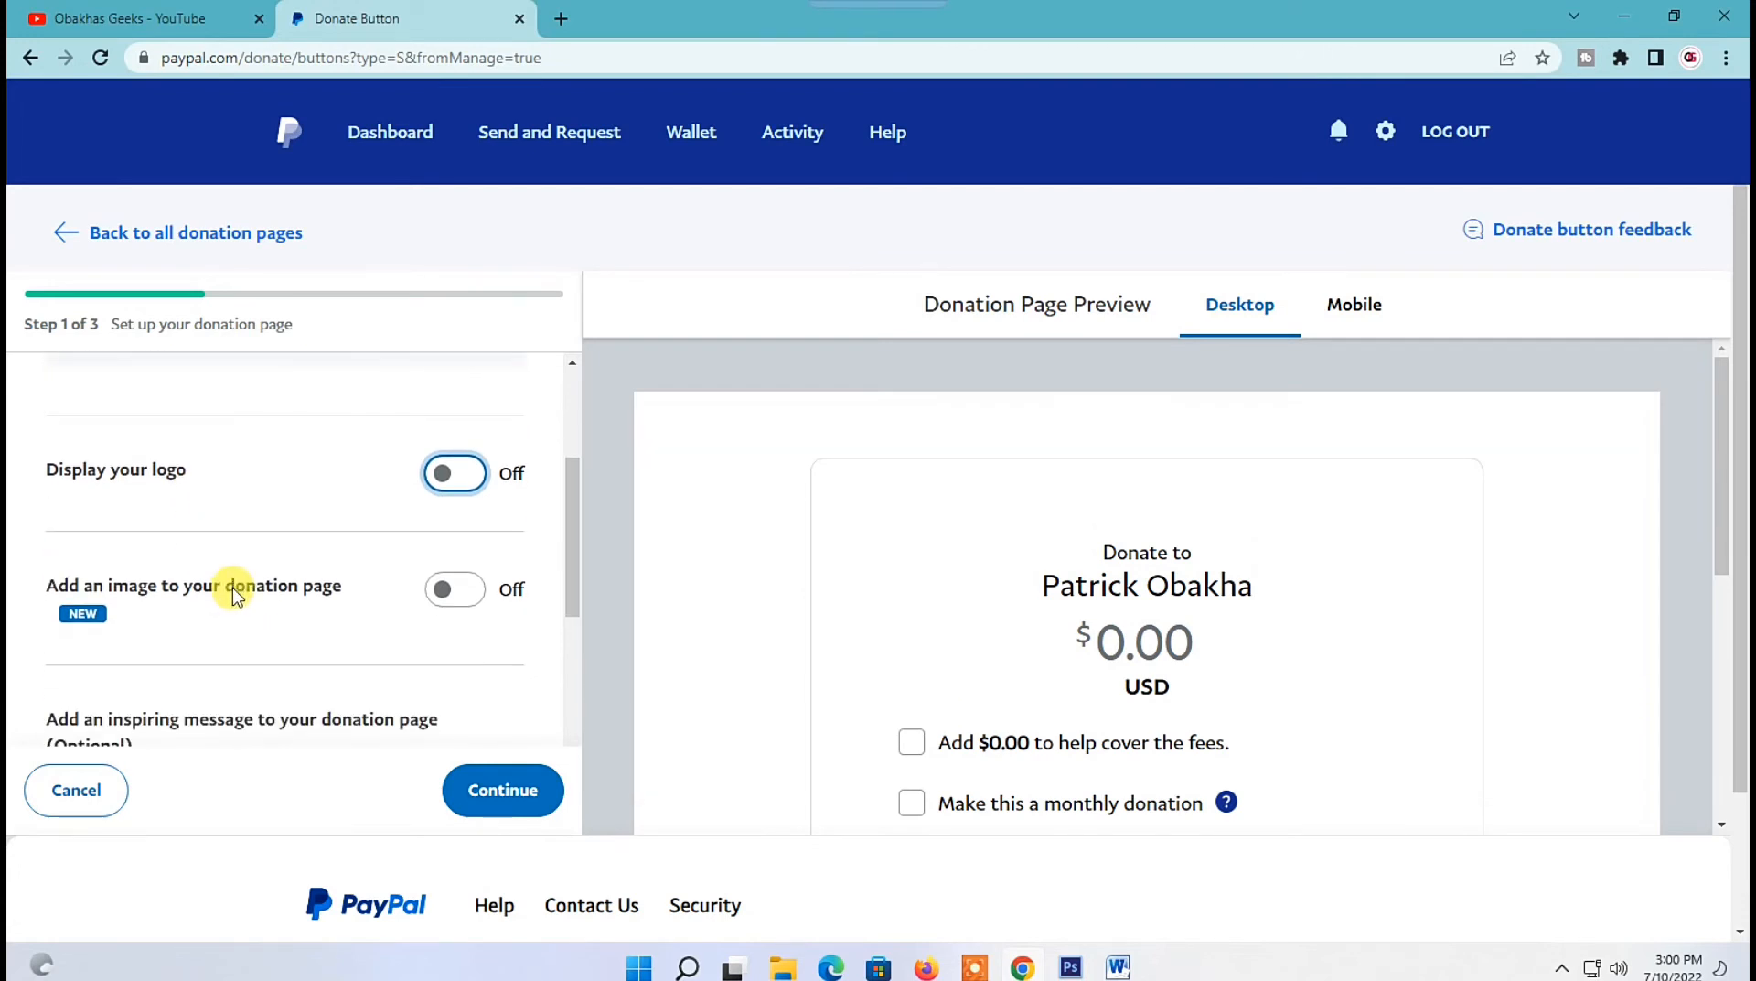
{"action": "left_click", "coordinate": [455, 590]}
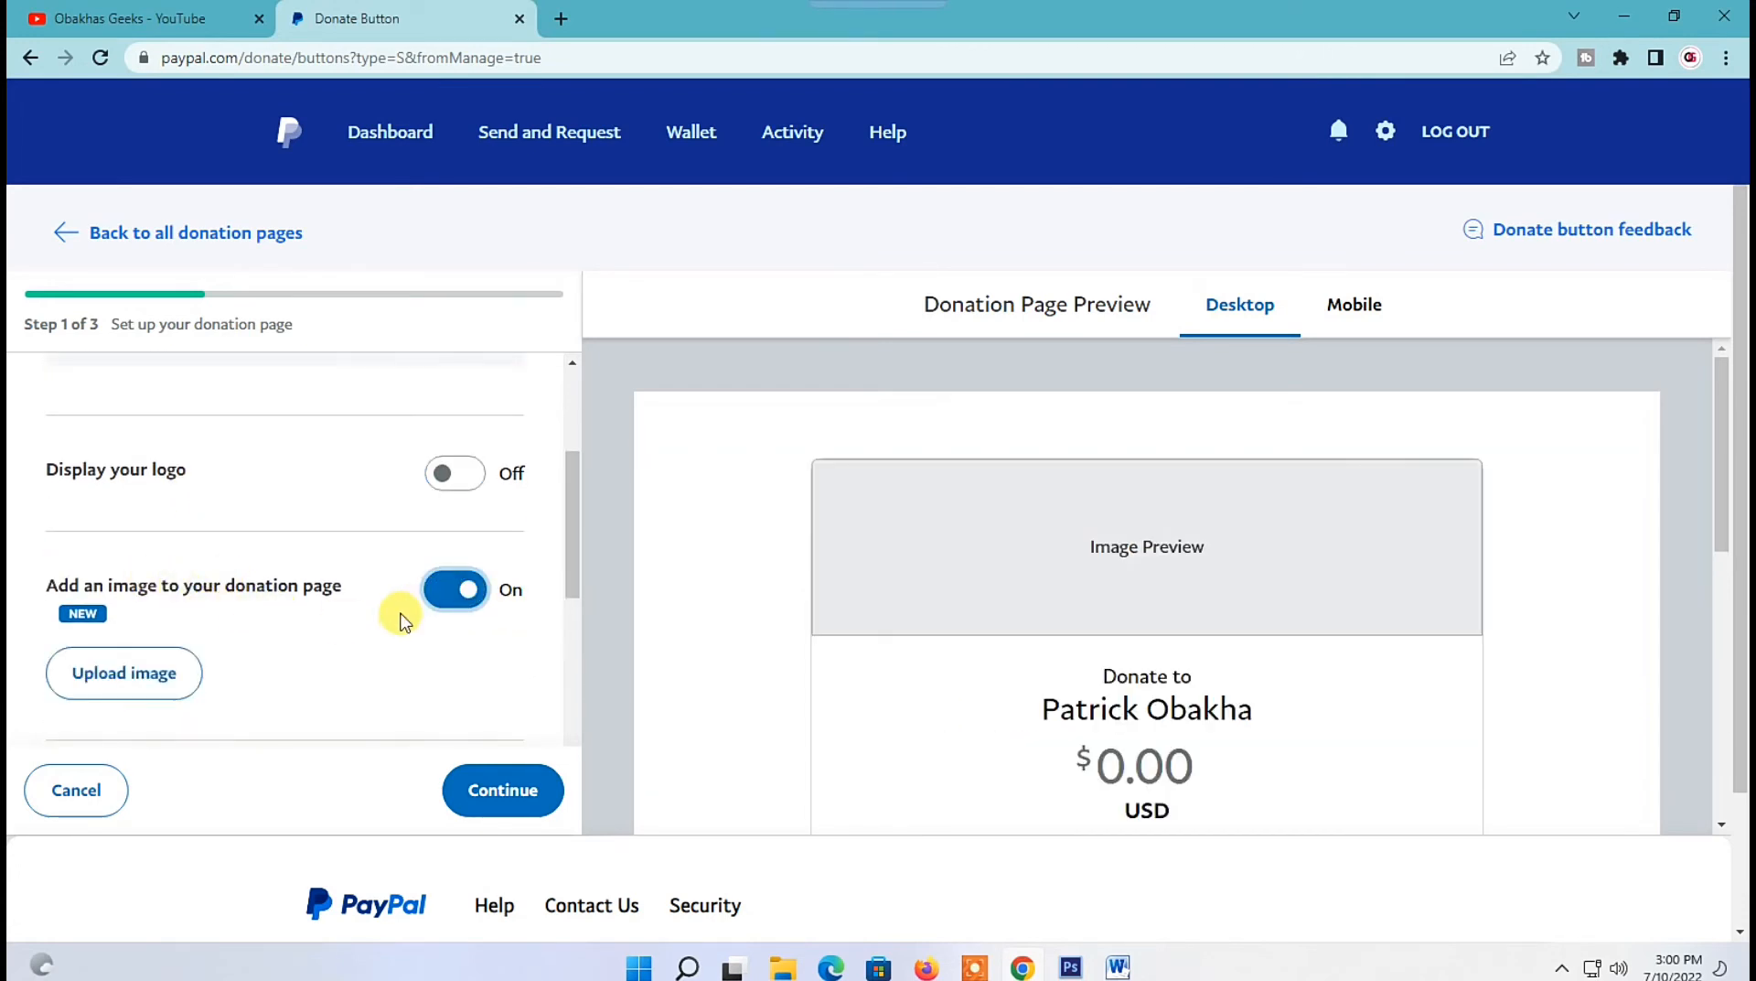
{"action": "left_click", "coordinate": [121, 681]}
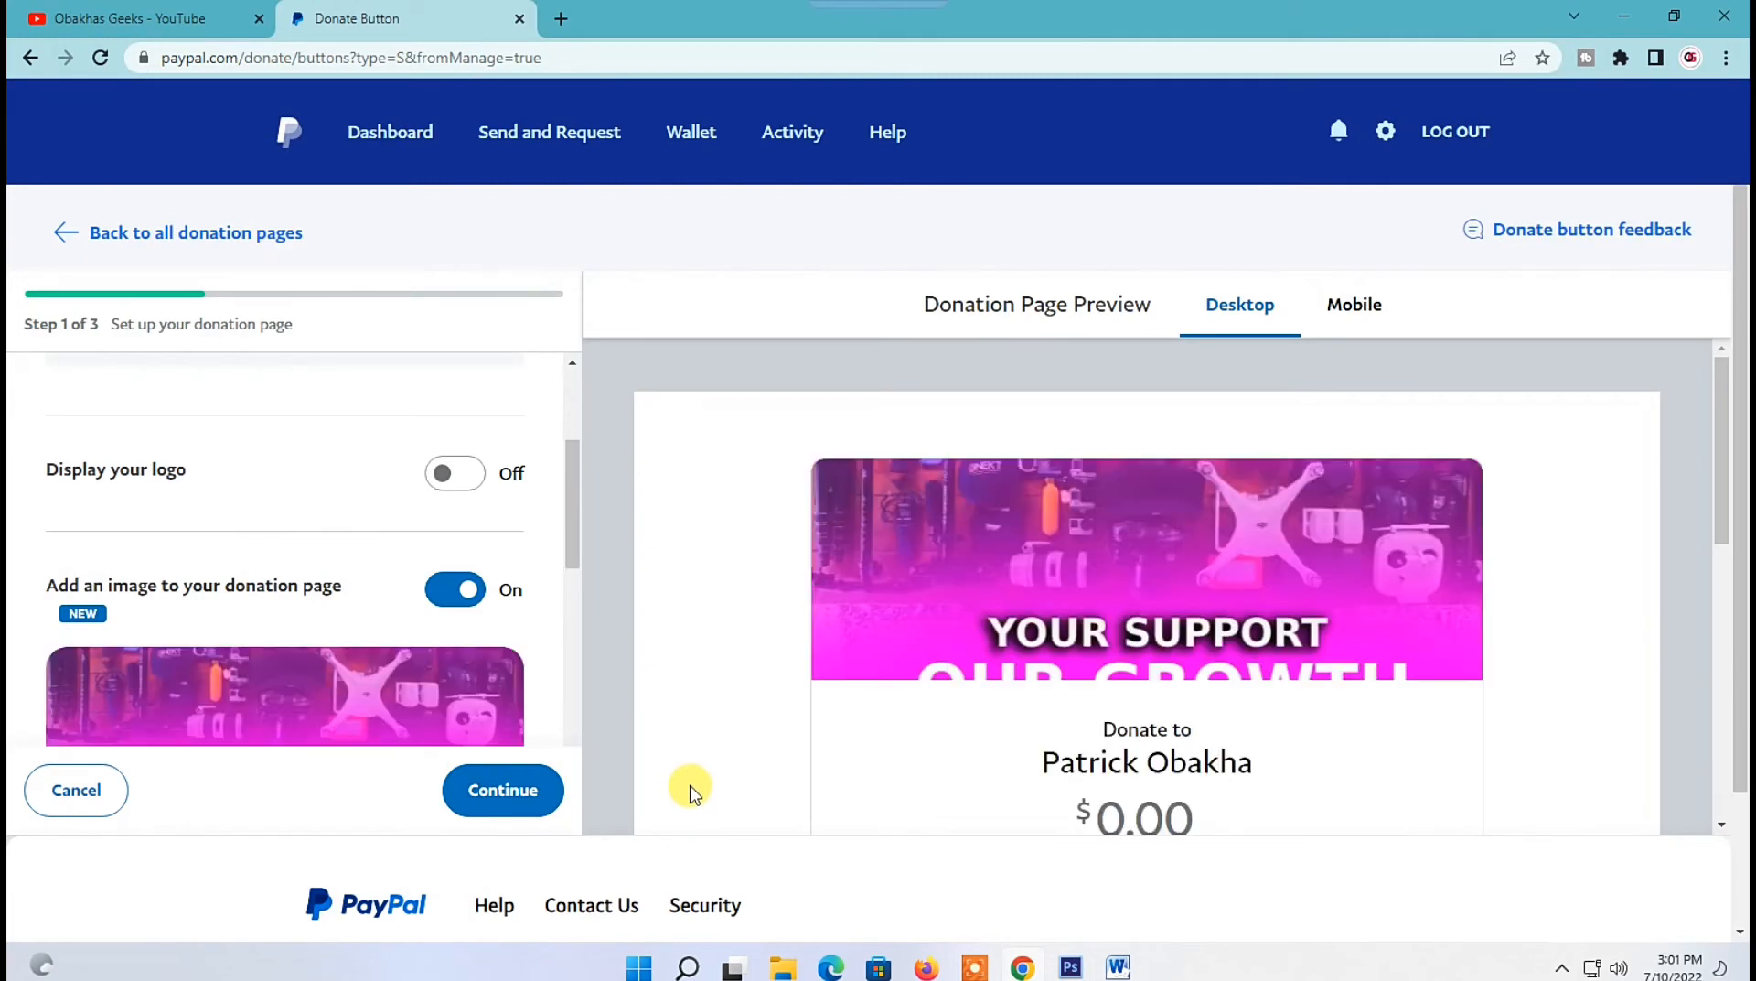
Add the message 'We greatly appreciate your donation. Your support helps to create more valuable content. Thanks for your support' and continue.
{"action": "scroll", "coordinate": [318, 695], "scroll_direction": "down", "scroll_amount": 3}
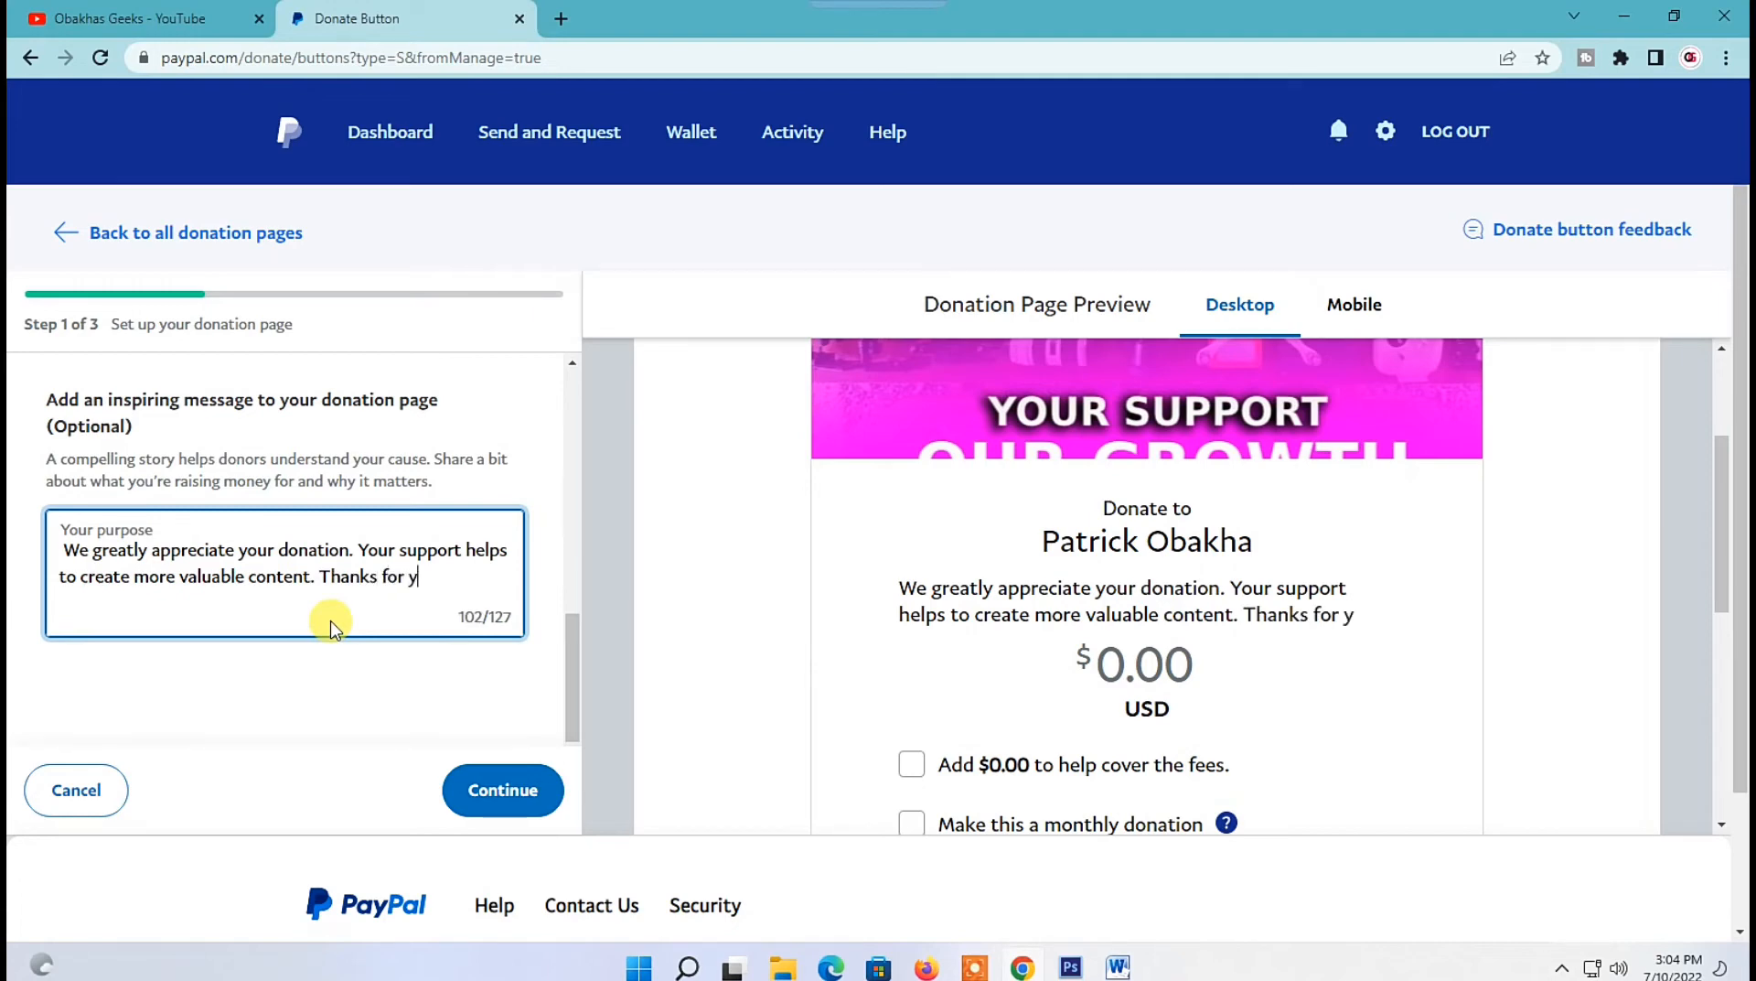
{"action": "type", "text": "our support"}
{"action": "scroll", "coordinate": [331, 628], "scroll_direction": "down", "scroll_amount": 2}
{"action": "left_click", "coordinate": [503, 789]}
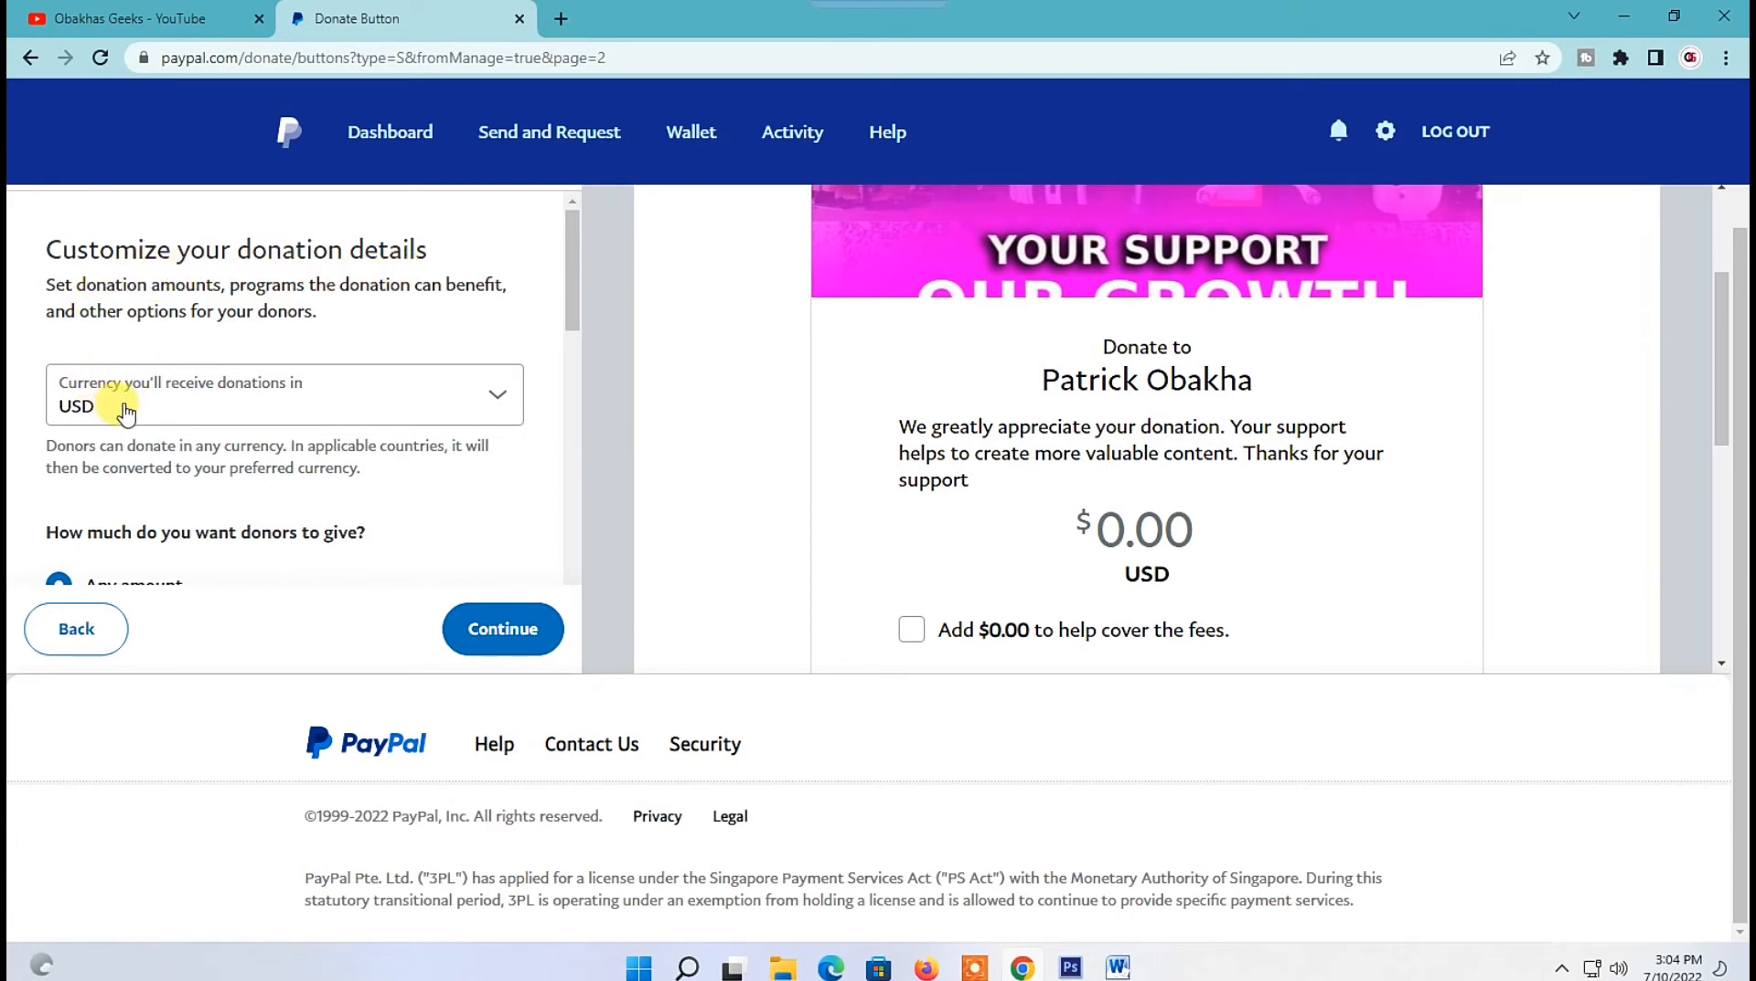
Keep USD as the currency for received donations.
{"action": "left_click", "coordinate": [300, 413]}
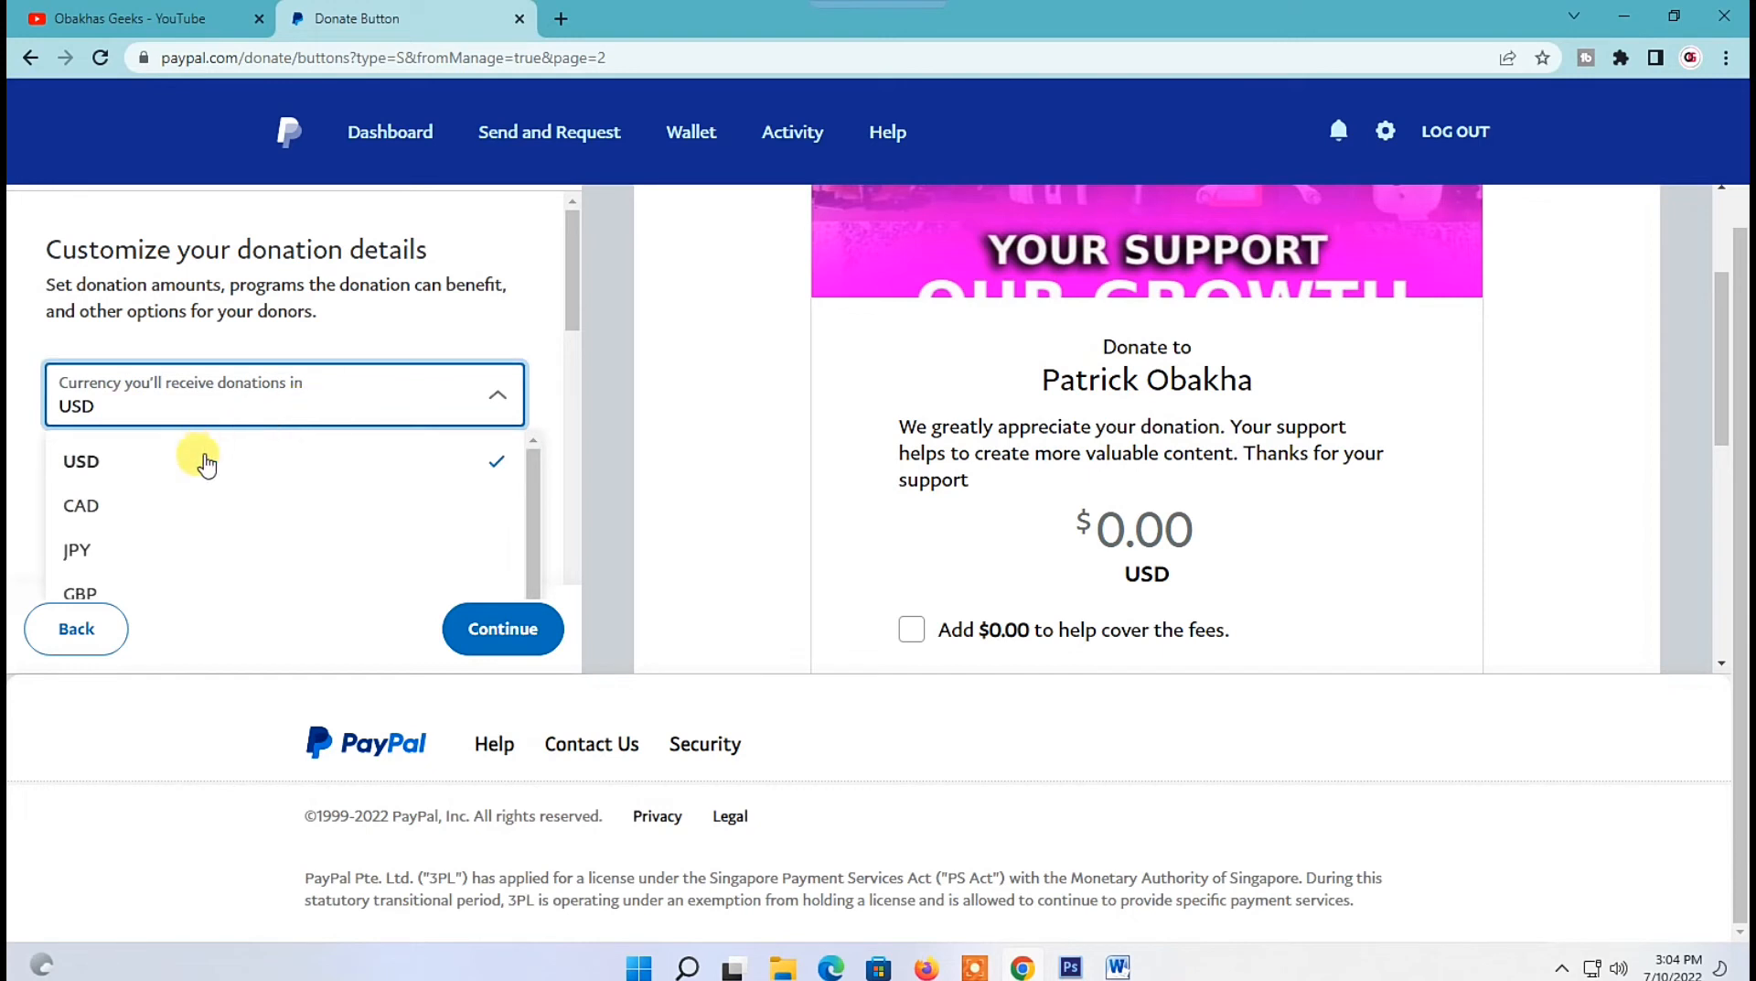
{"action": "scroll", "coordinate": [157, 540], "scroll_direction": "down", "scroll_amount": 5}
{"action": "scroll", "coordinate": [158, 539], "scroll_direction": "up", "scroll_amount": 5}
{"action": "left_click", "coordinate": [188, 403]}
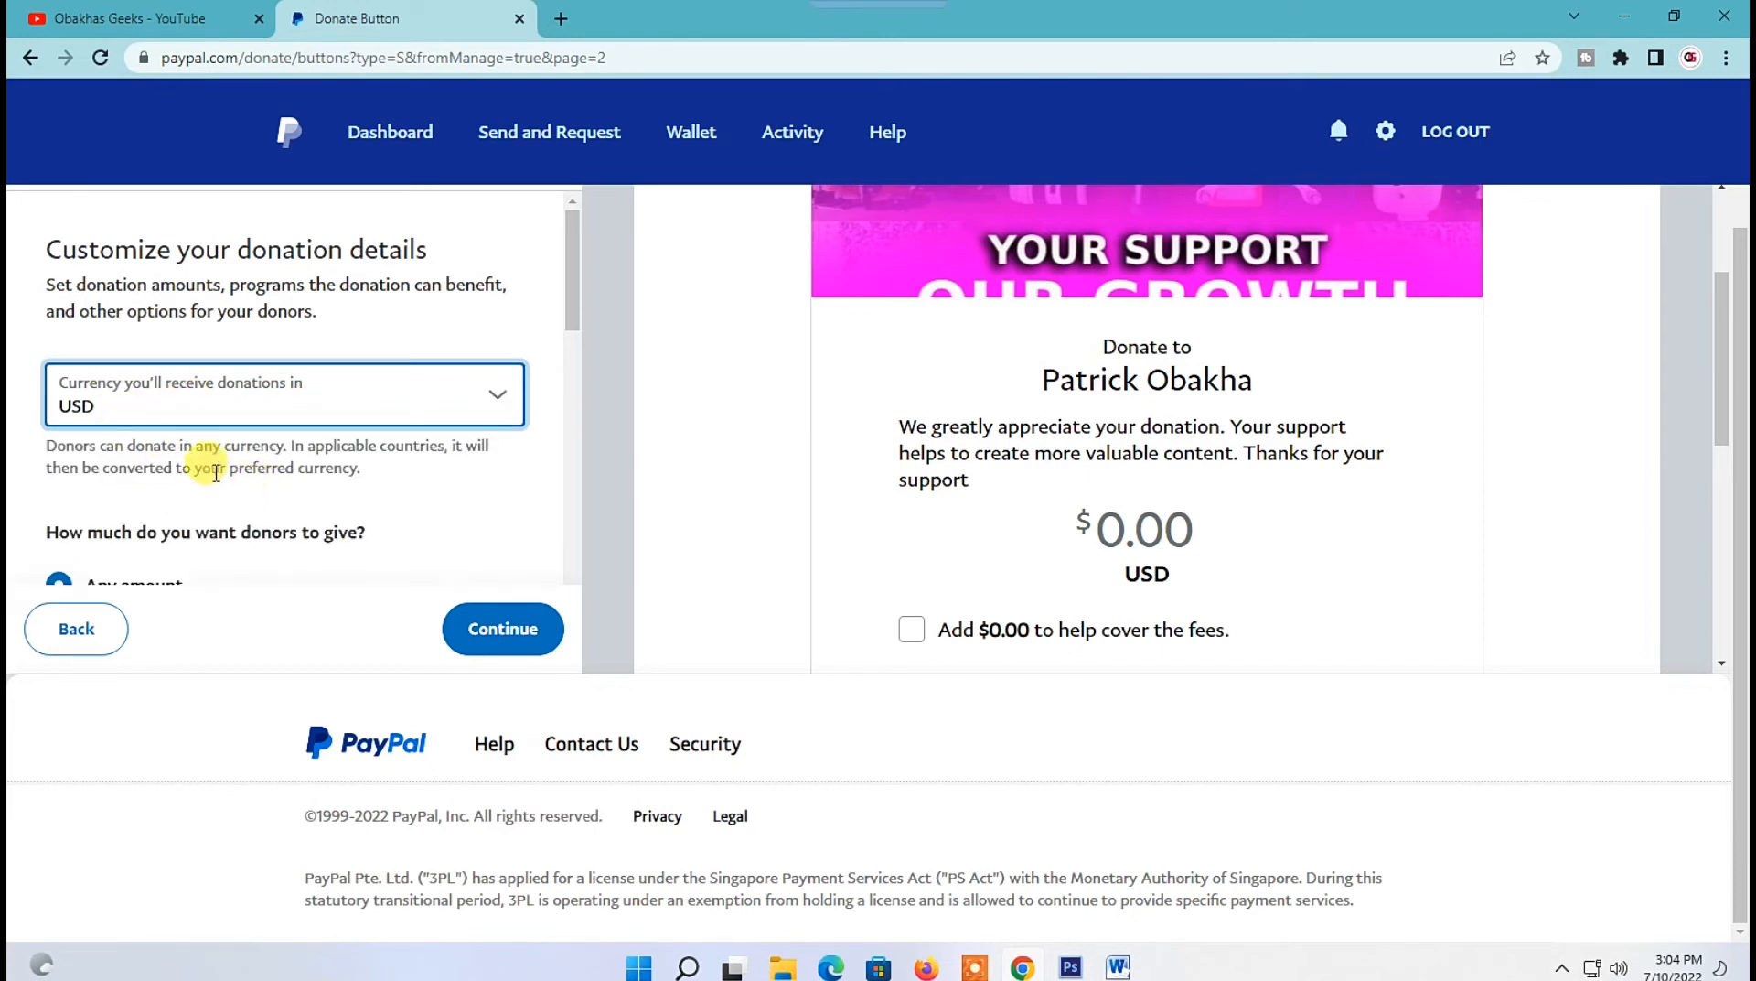
Choose to offer three amount options plus any amount to donors.
{"action": "scroll", "coordinate": [197, 483], "scroll_direction": "down", "scroll_amount": 1}
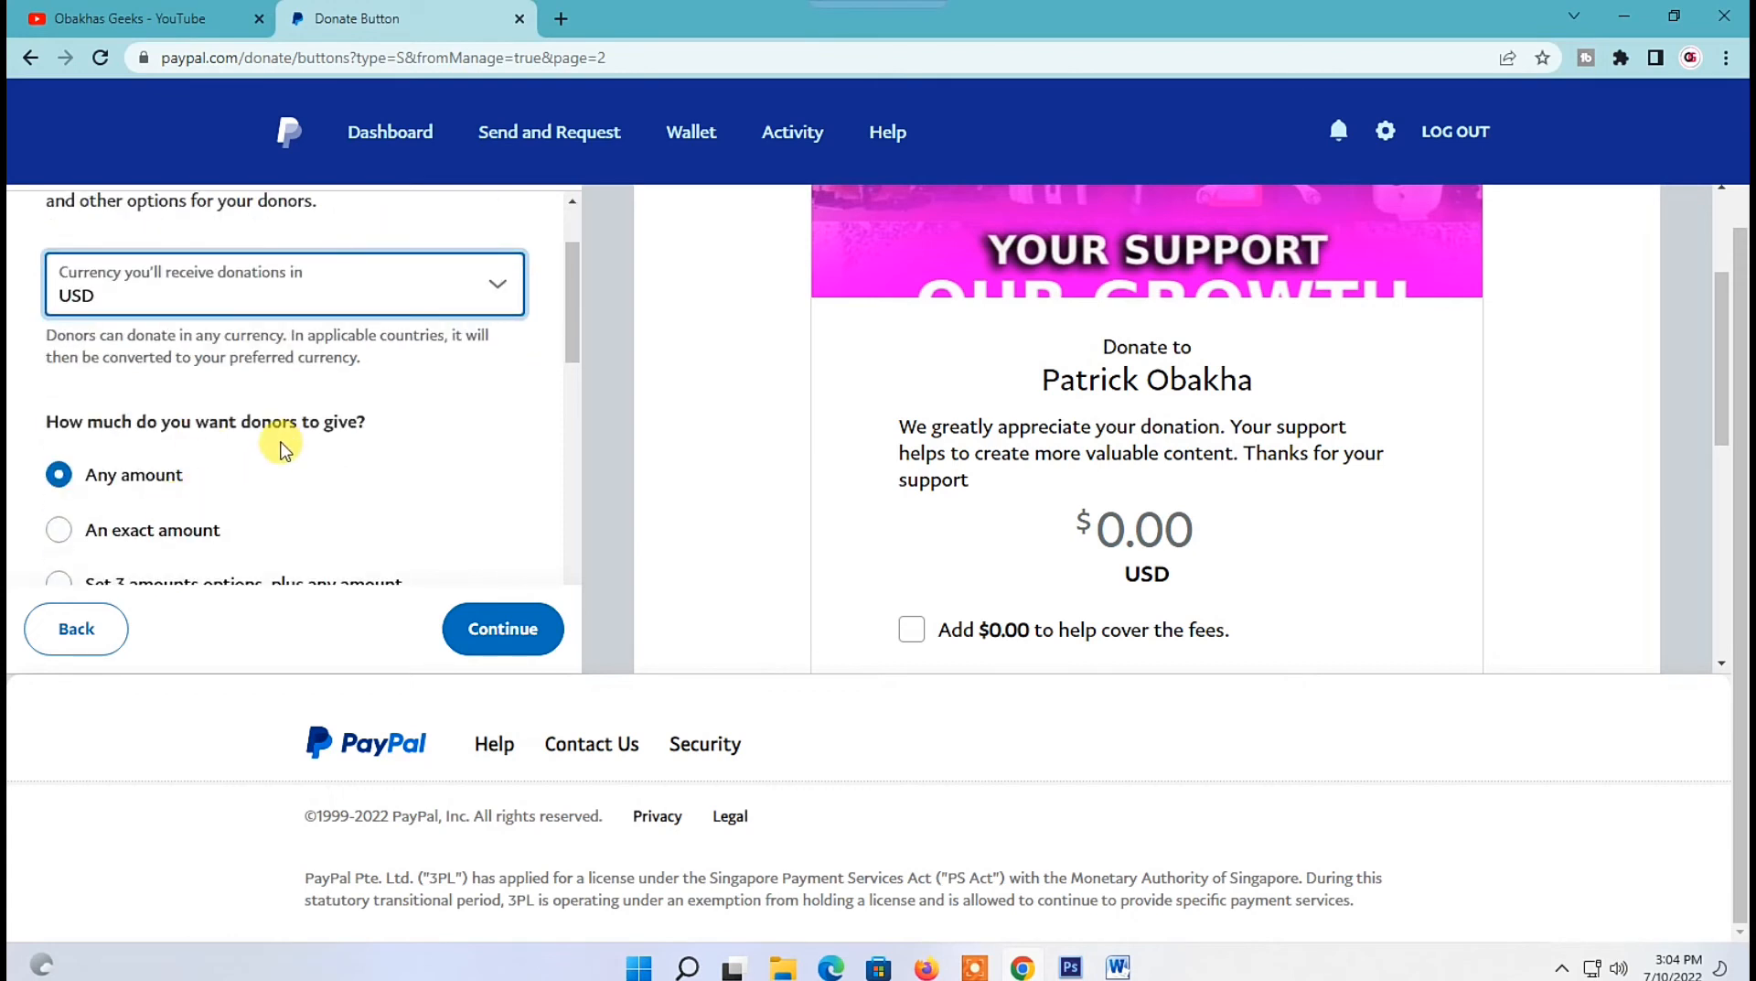
{"action": "scroll", "coordinate": [281, 446], "scroll_direction": "down", "scroll_amount": 1}
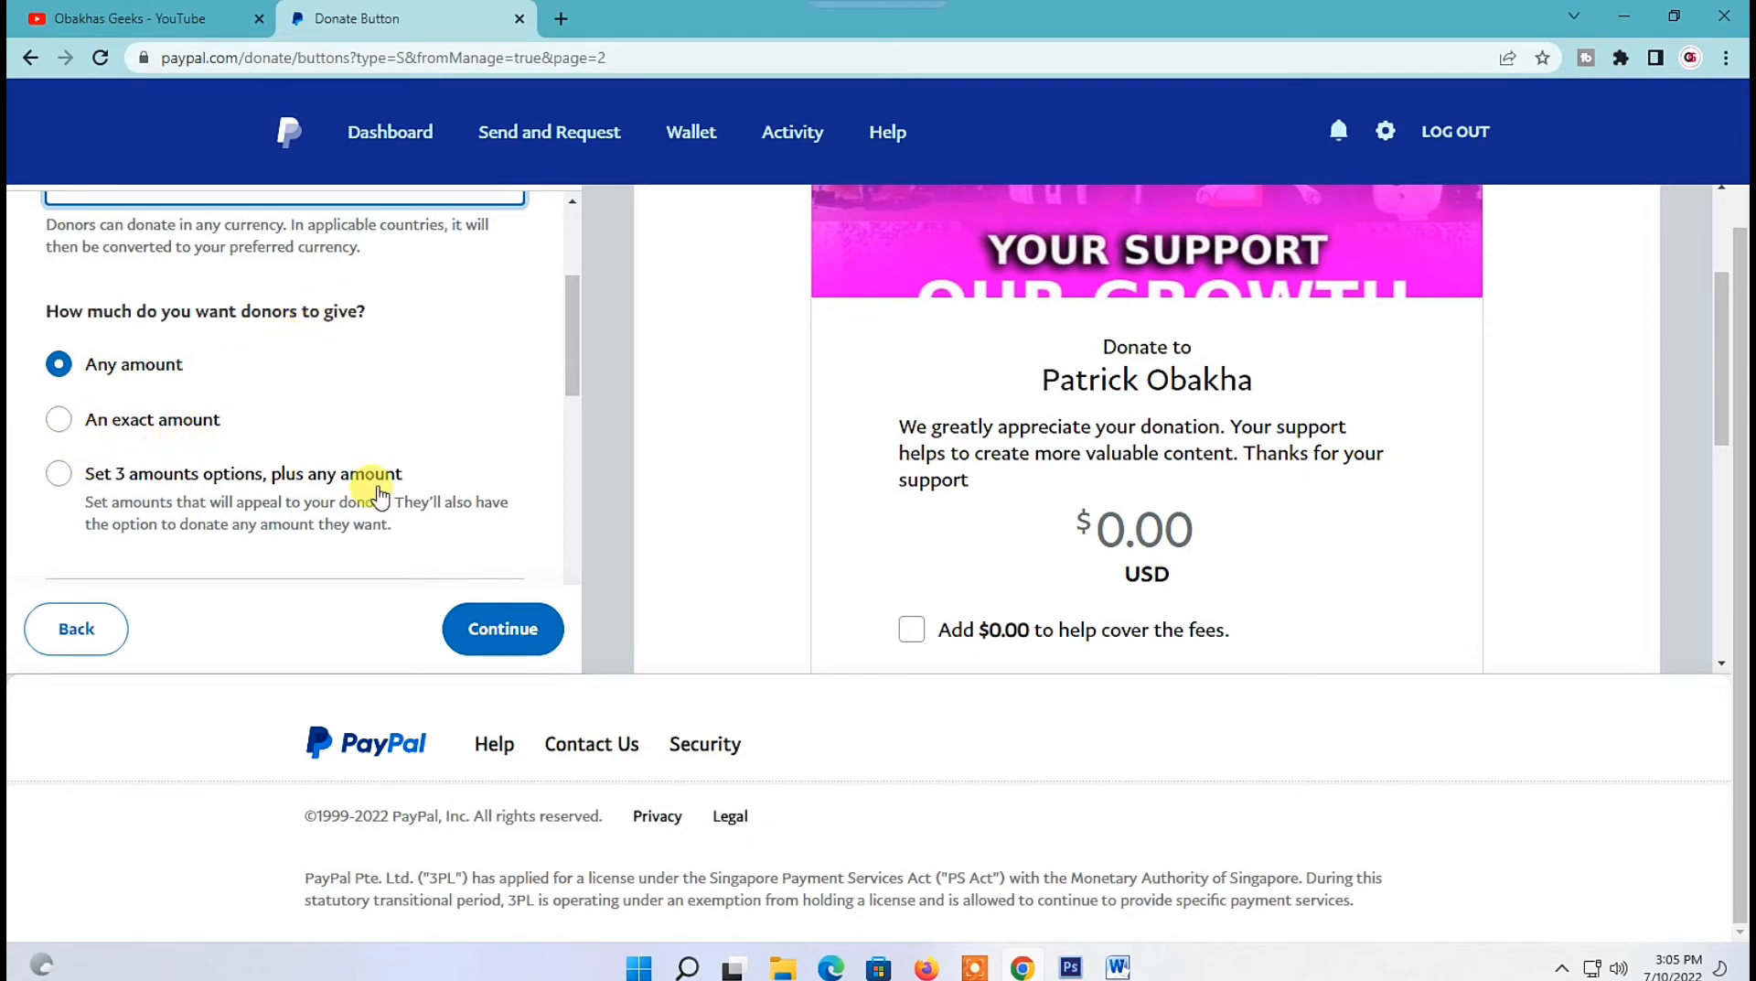
{"action": "left_click", "coordinate": [54, 472]}
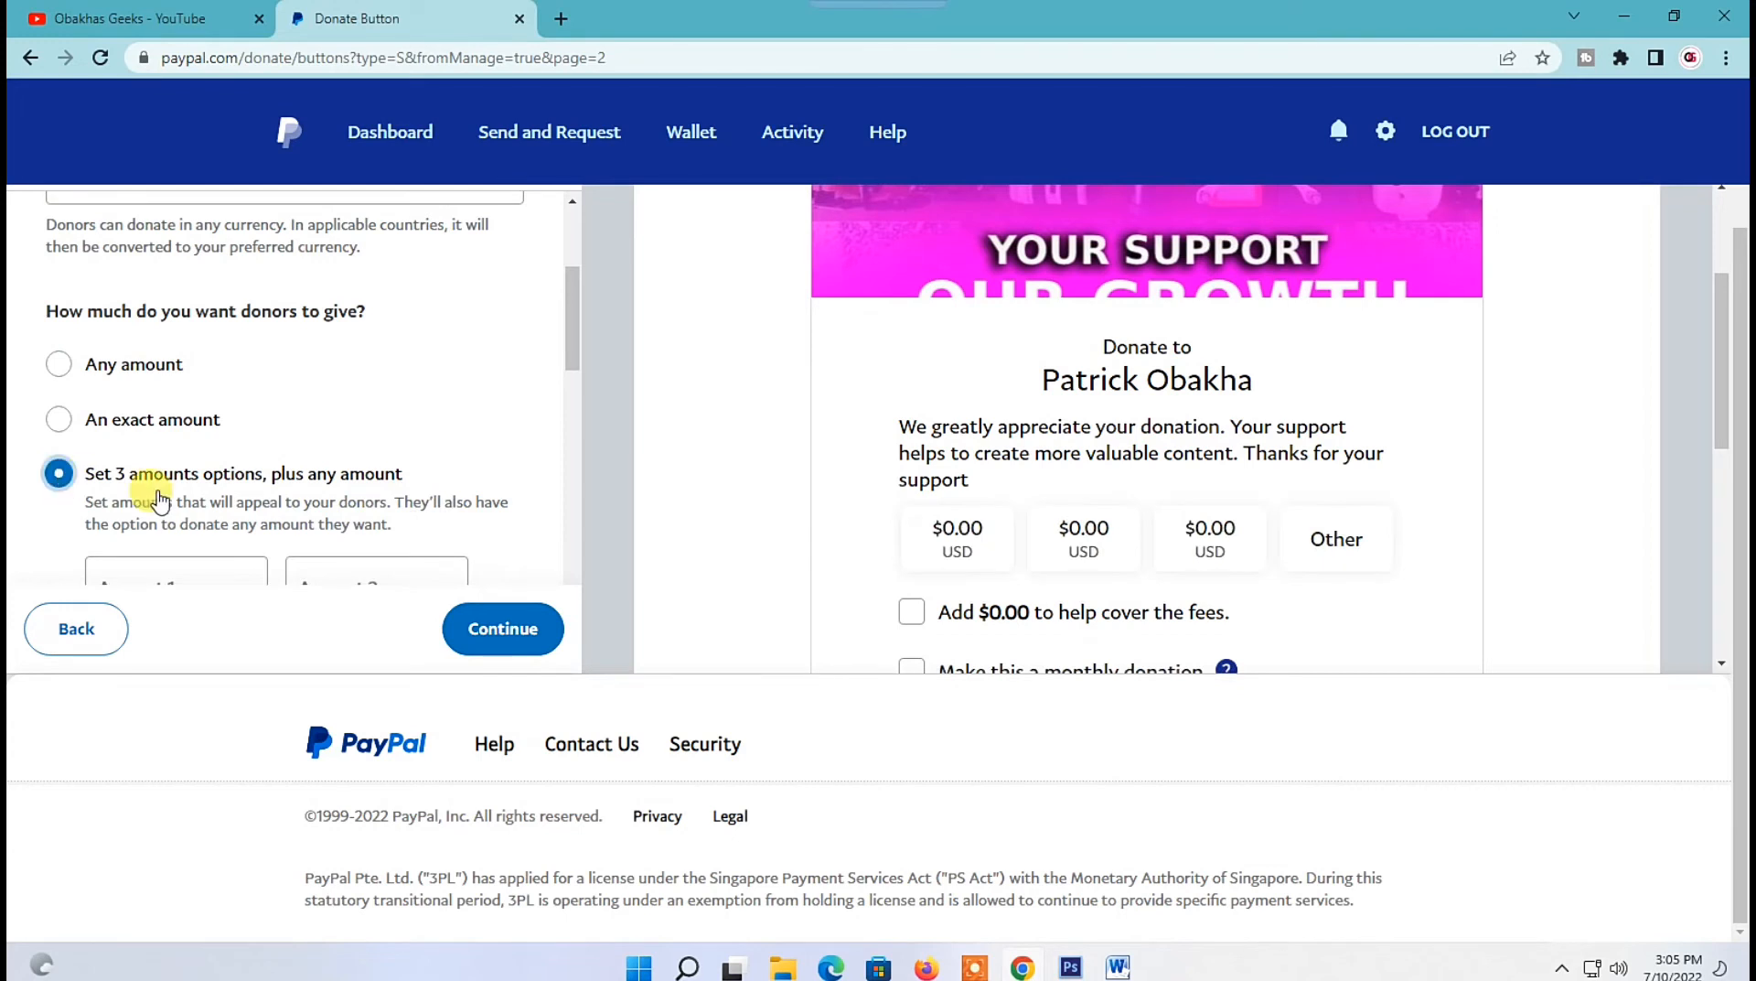
Set the three donation amounts to 15, 45 and 100.
{"action": "scroll", "coordinate": [149, 482], "scroll_direction": "down", "scroll_amount": 2}
{"action": "left_click", "coordinate": [128, 371]}
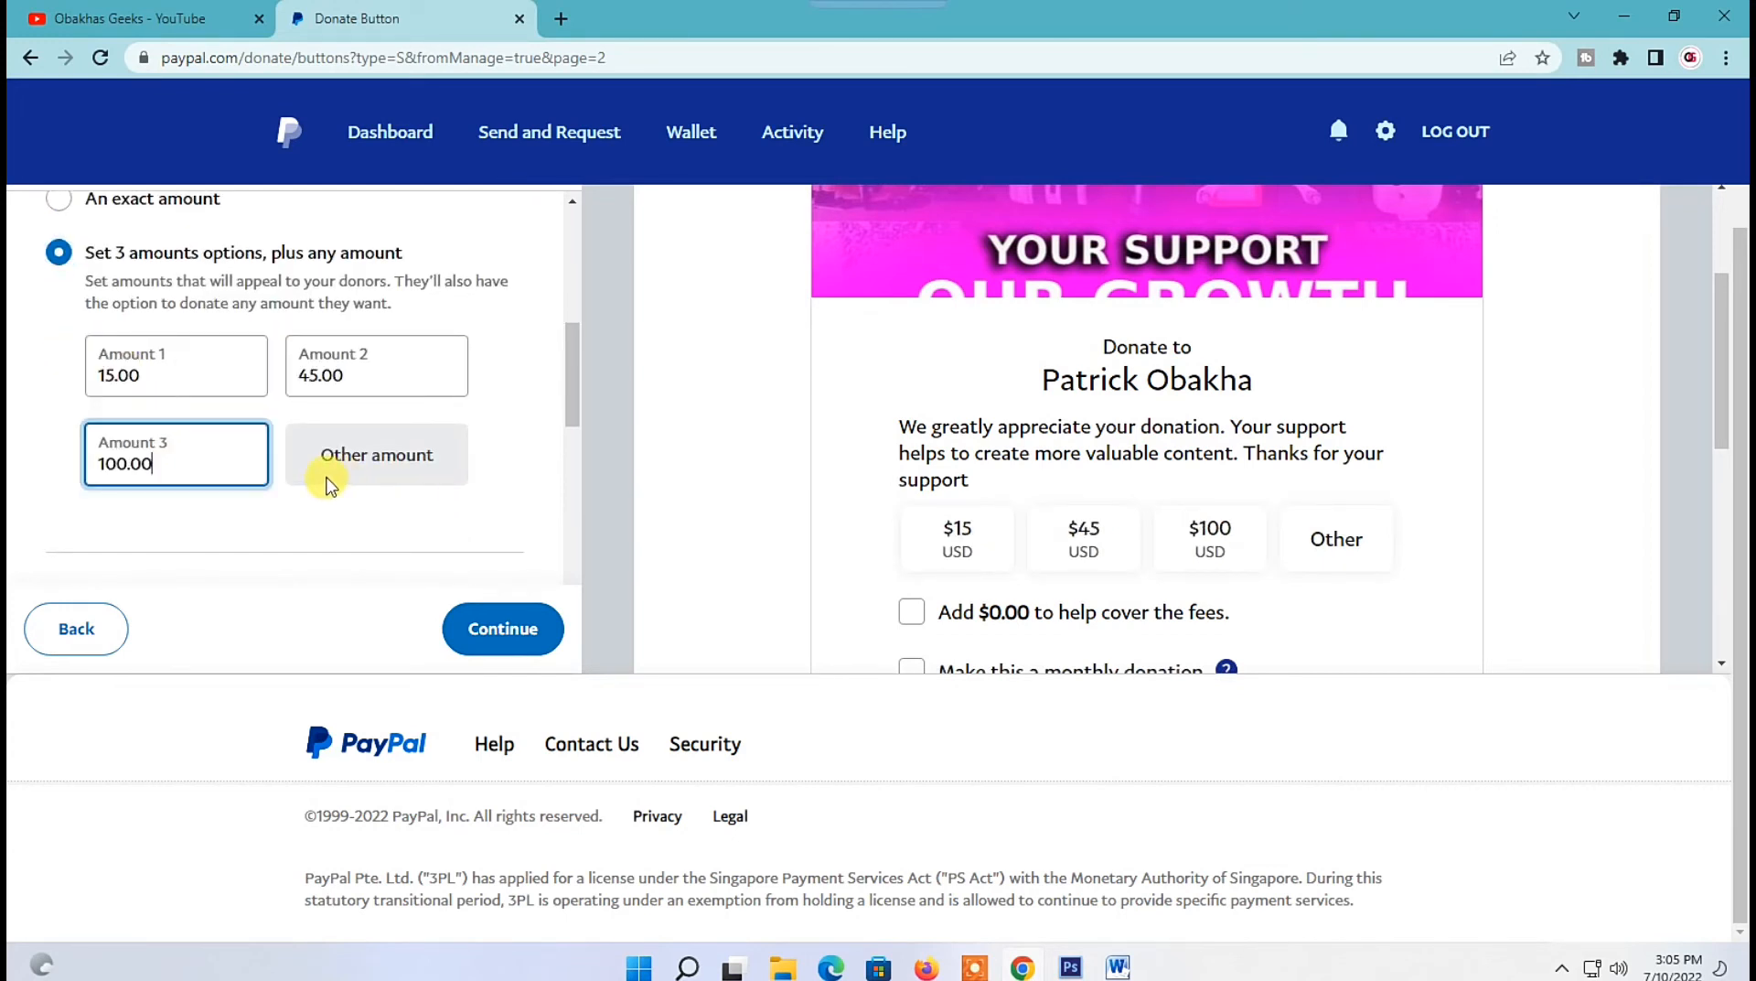
{"action": "scroll", "coordinate": [294, 419], "scroll_direction": "up", "scroll_amount": 2}
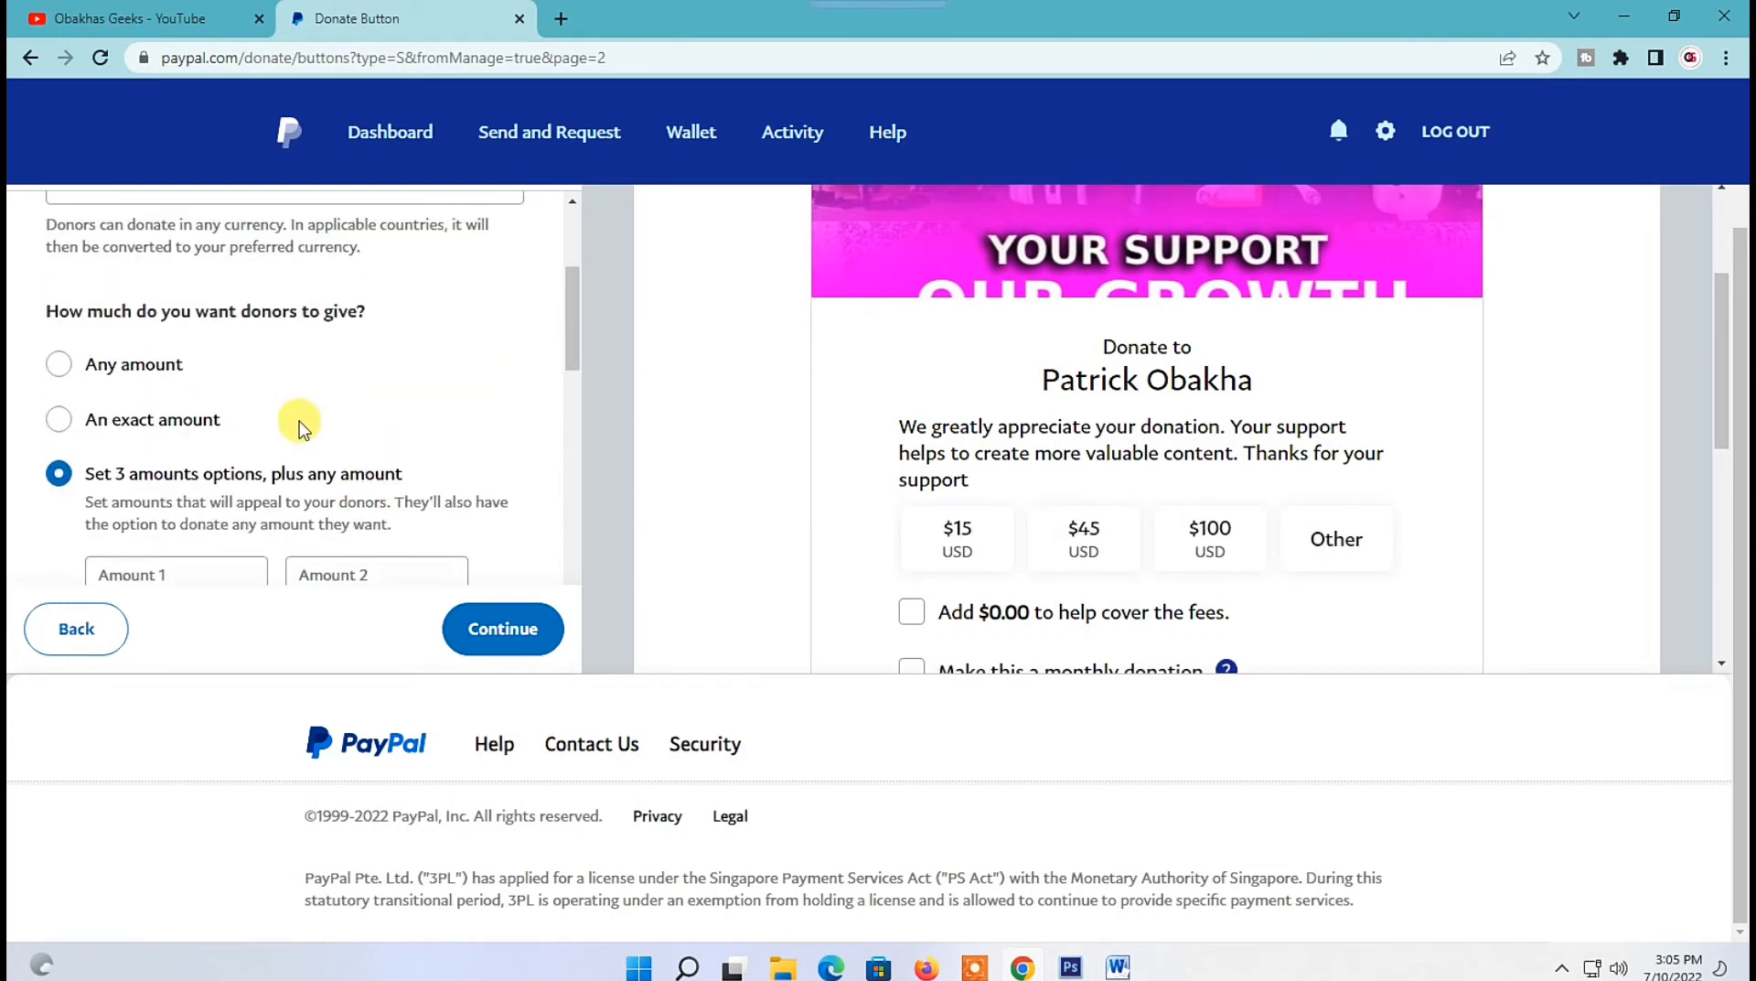
{"action": "scroll", "coordinate": [305, 407], "scroll_direction": "down", "scroll_amount": 5}
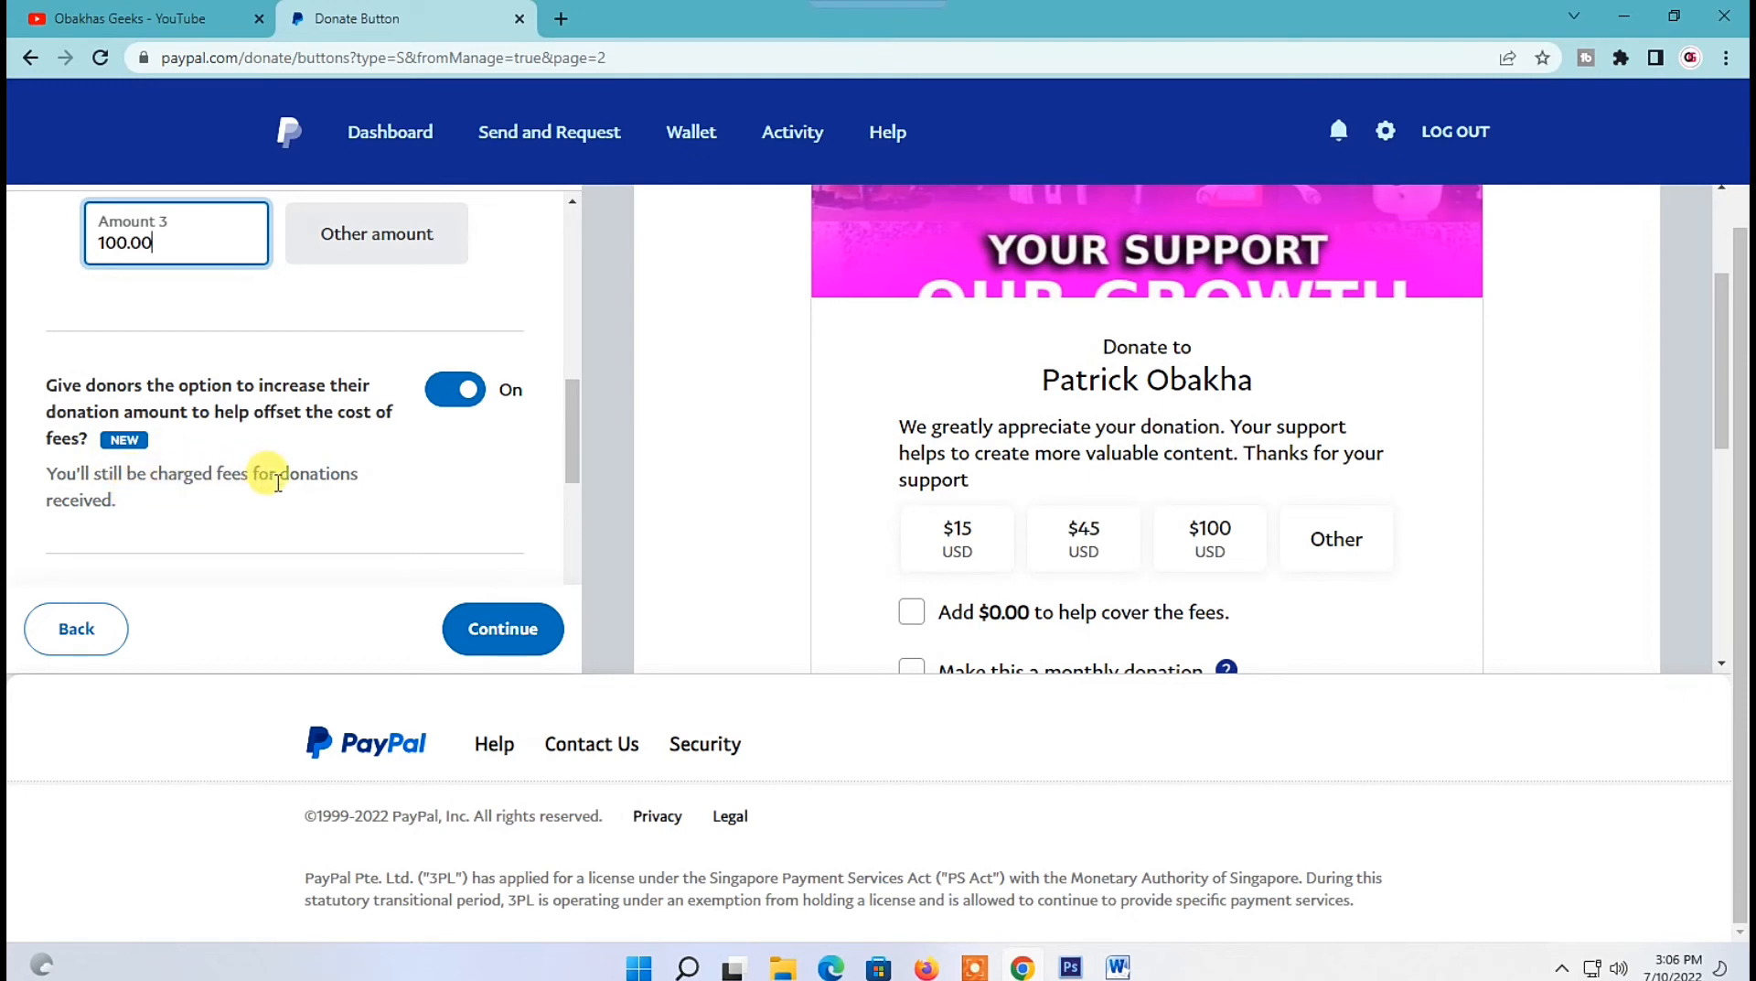
Keep the fee-offset and monthly recurring donation options on and continue to the payment page setup.
{"action": "scroll", "coordinate": [278, 482], "scroll_direction": "down", "scroll_amount": 1}
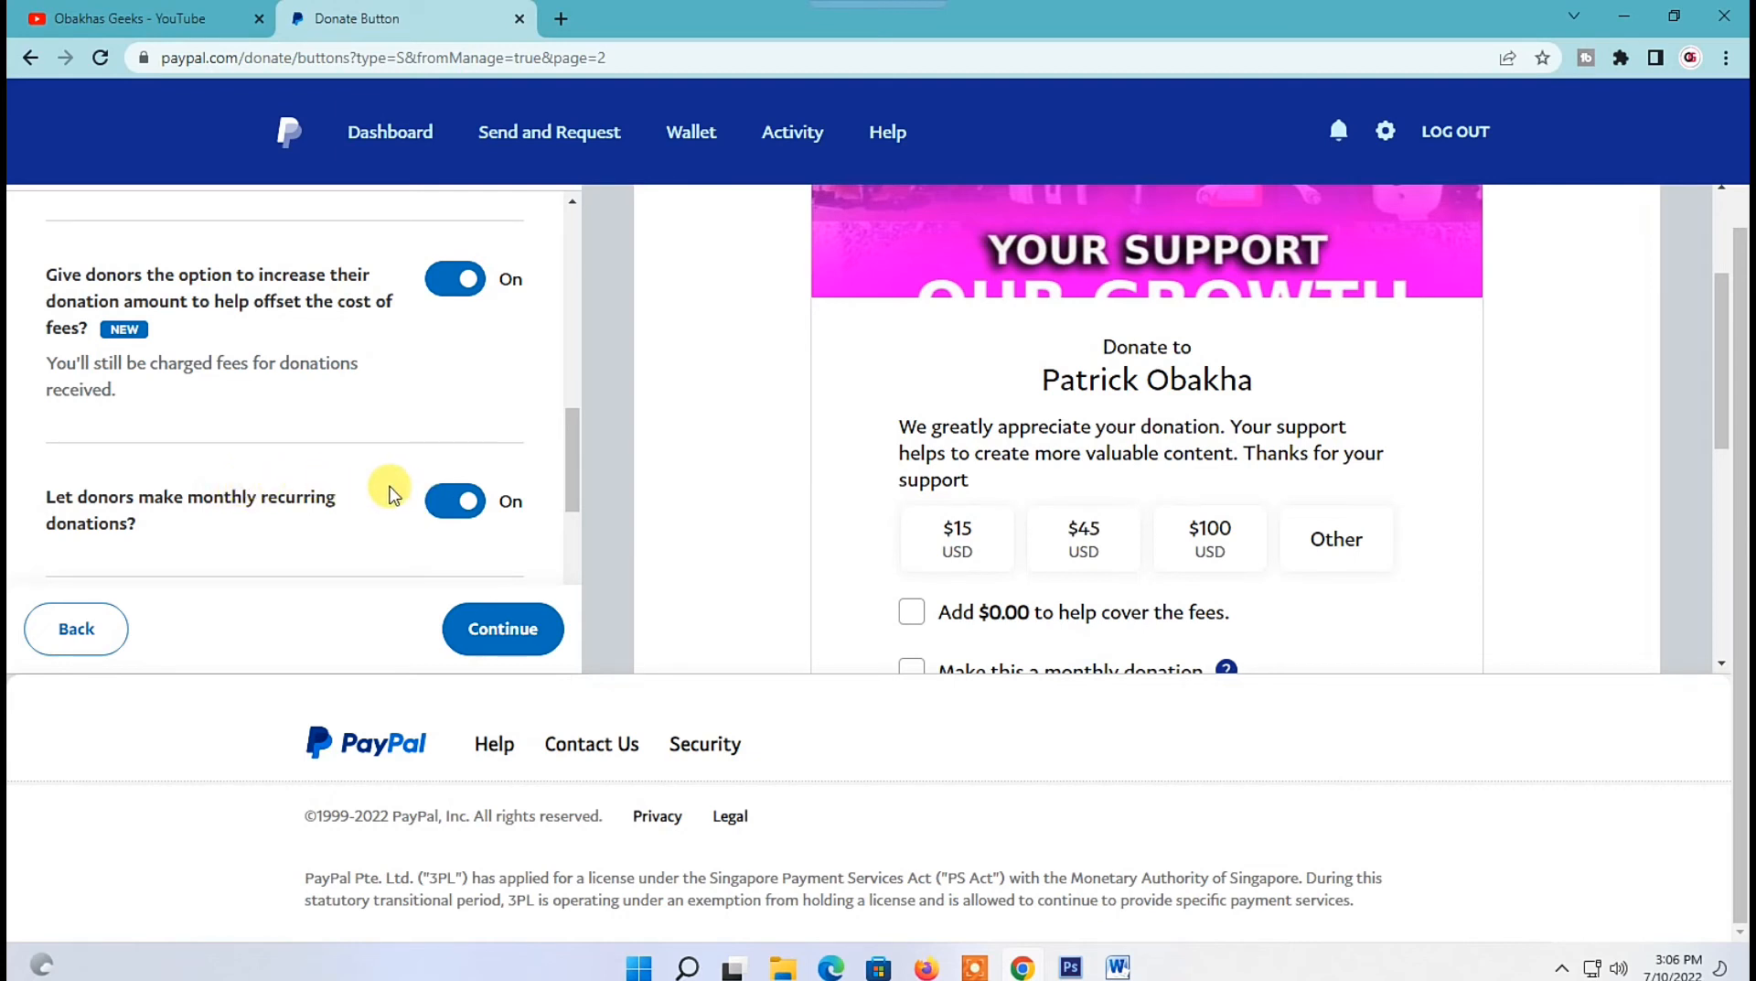
{"action": "scroll", "coordinate": [294, 463], "scroll_direction": "down", "scroll_amount": 2}
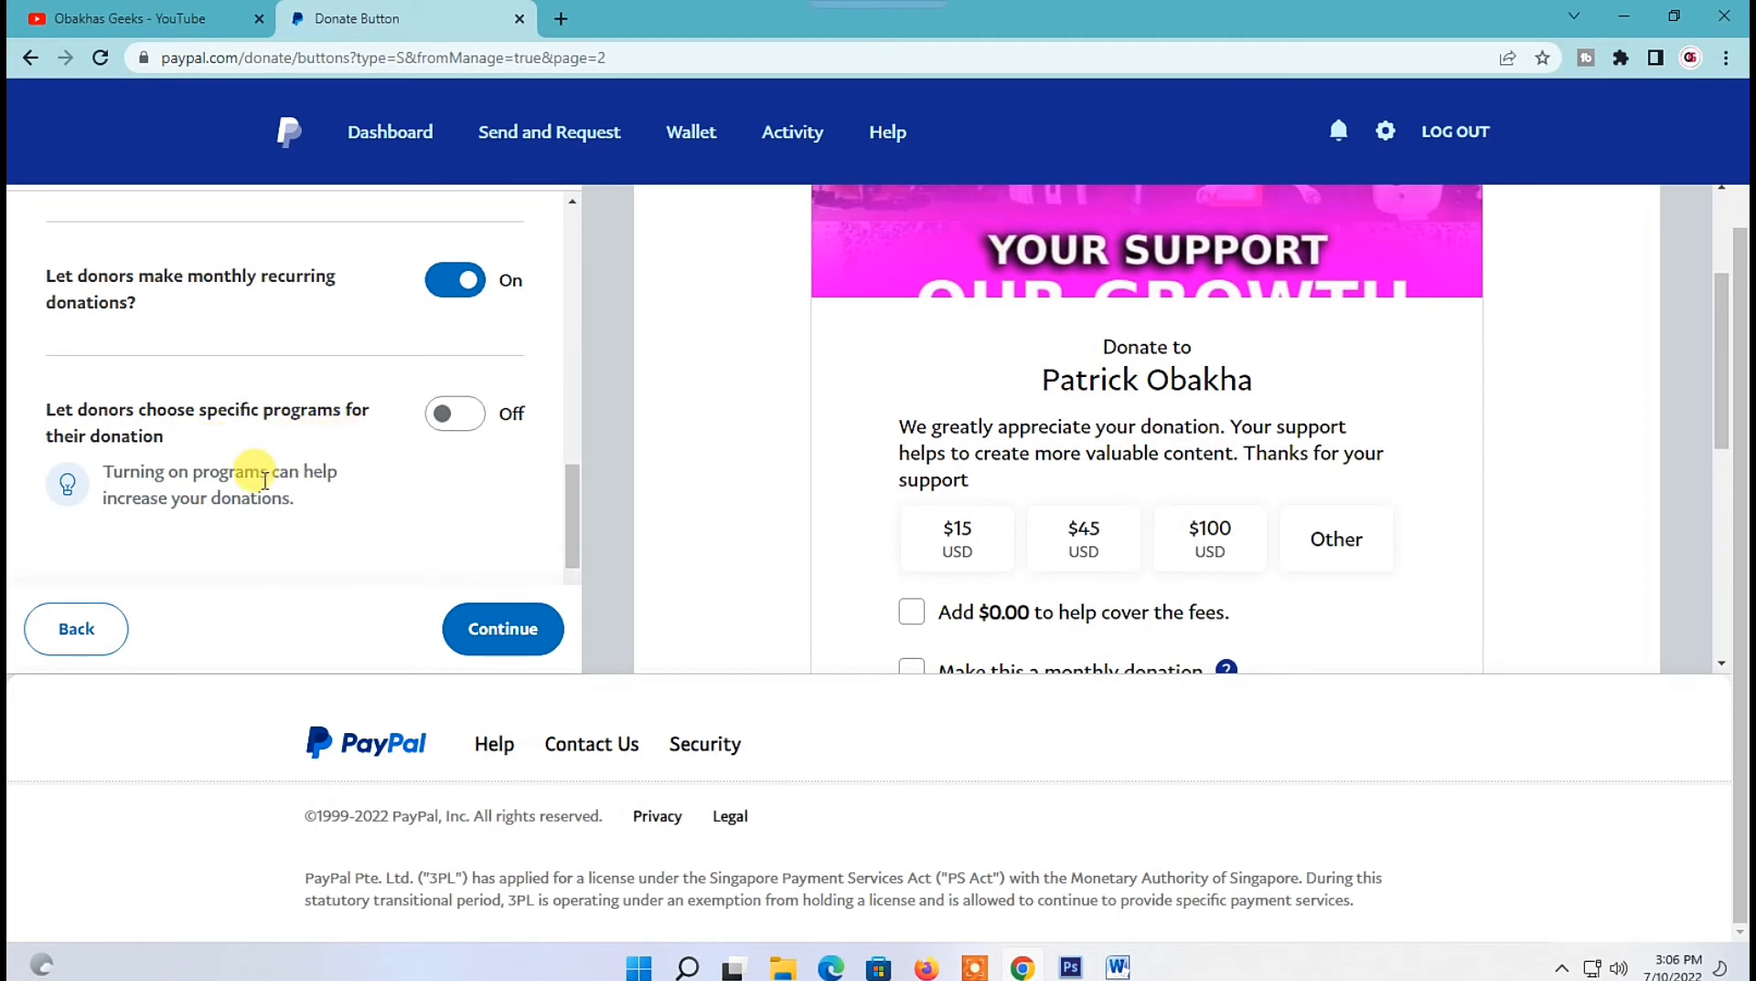
{"action": "scroll", "coordinate": [366, 476], "scroll_direction": "down", "scroll_amount": 1}
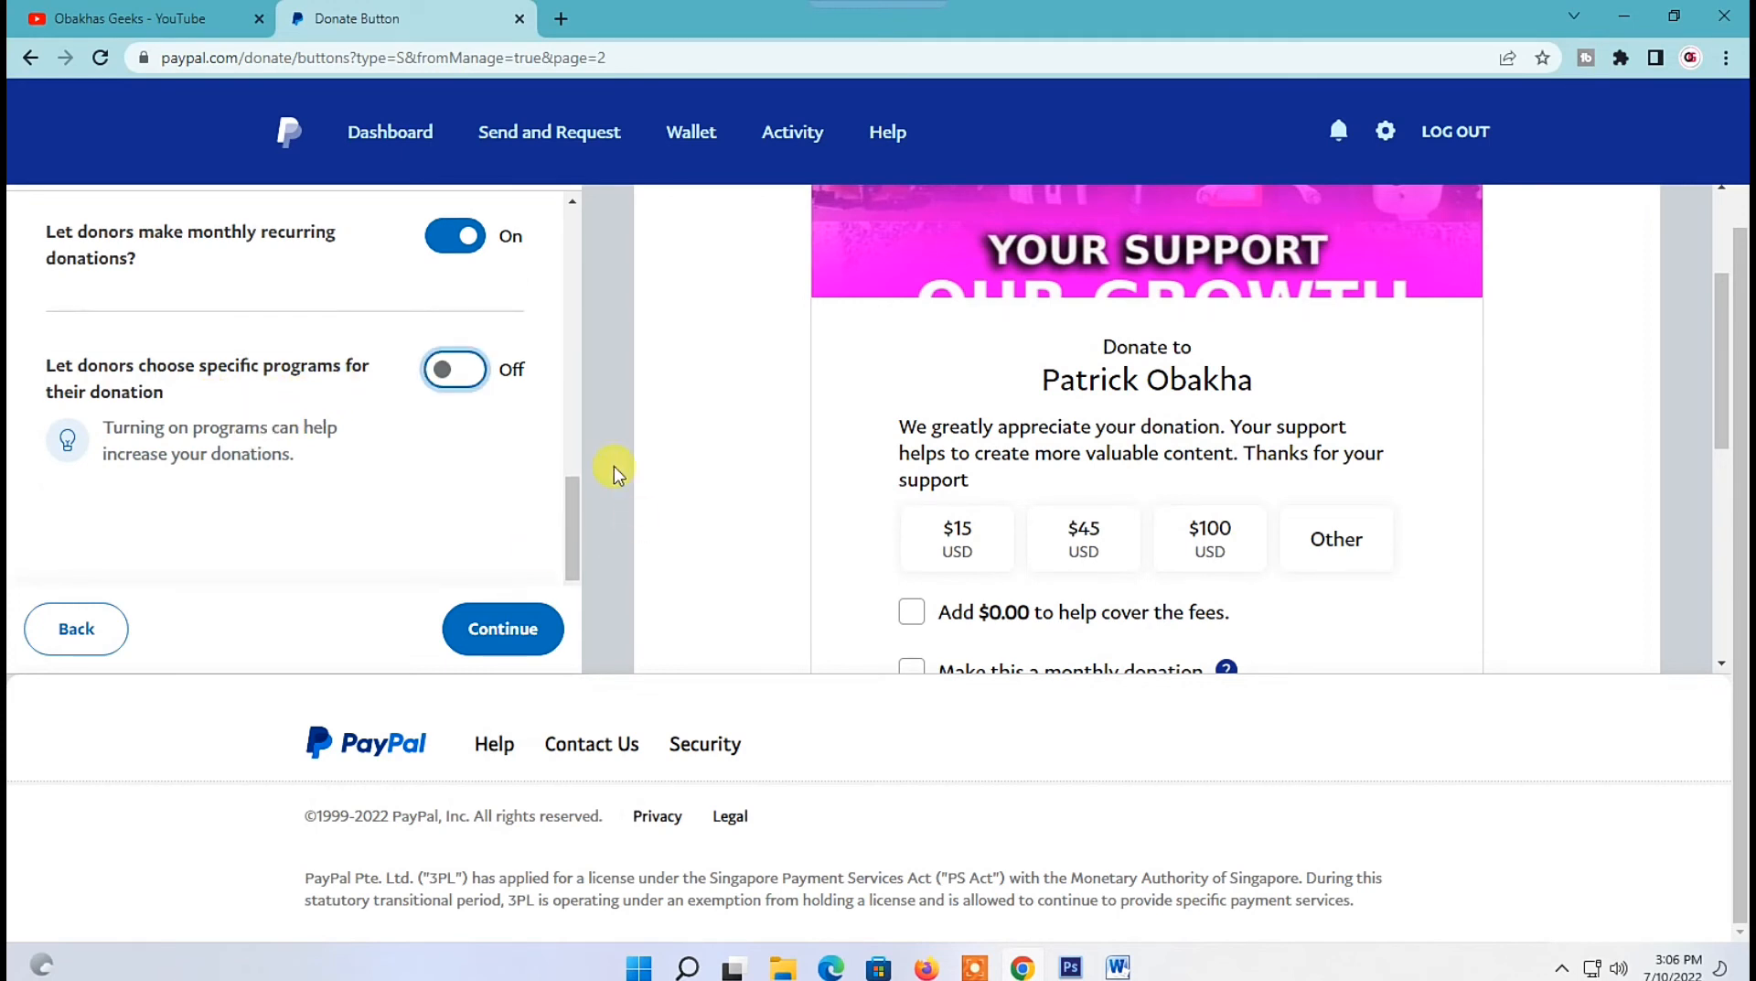
{"action": "left_click", "coordinate": [503, 632]}
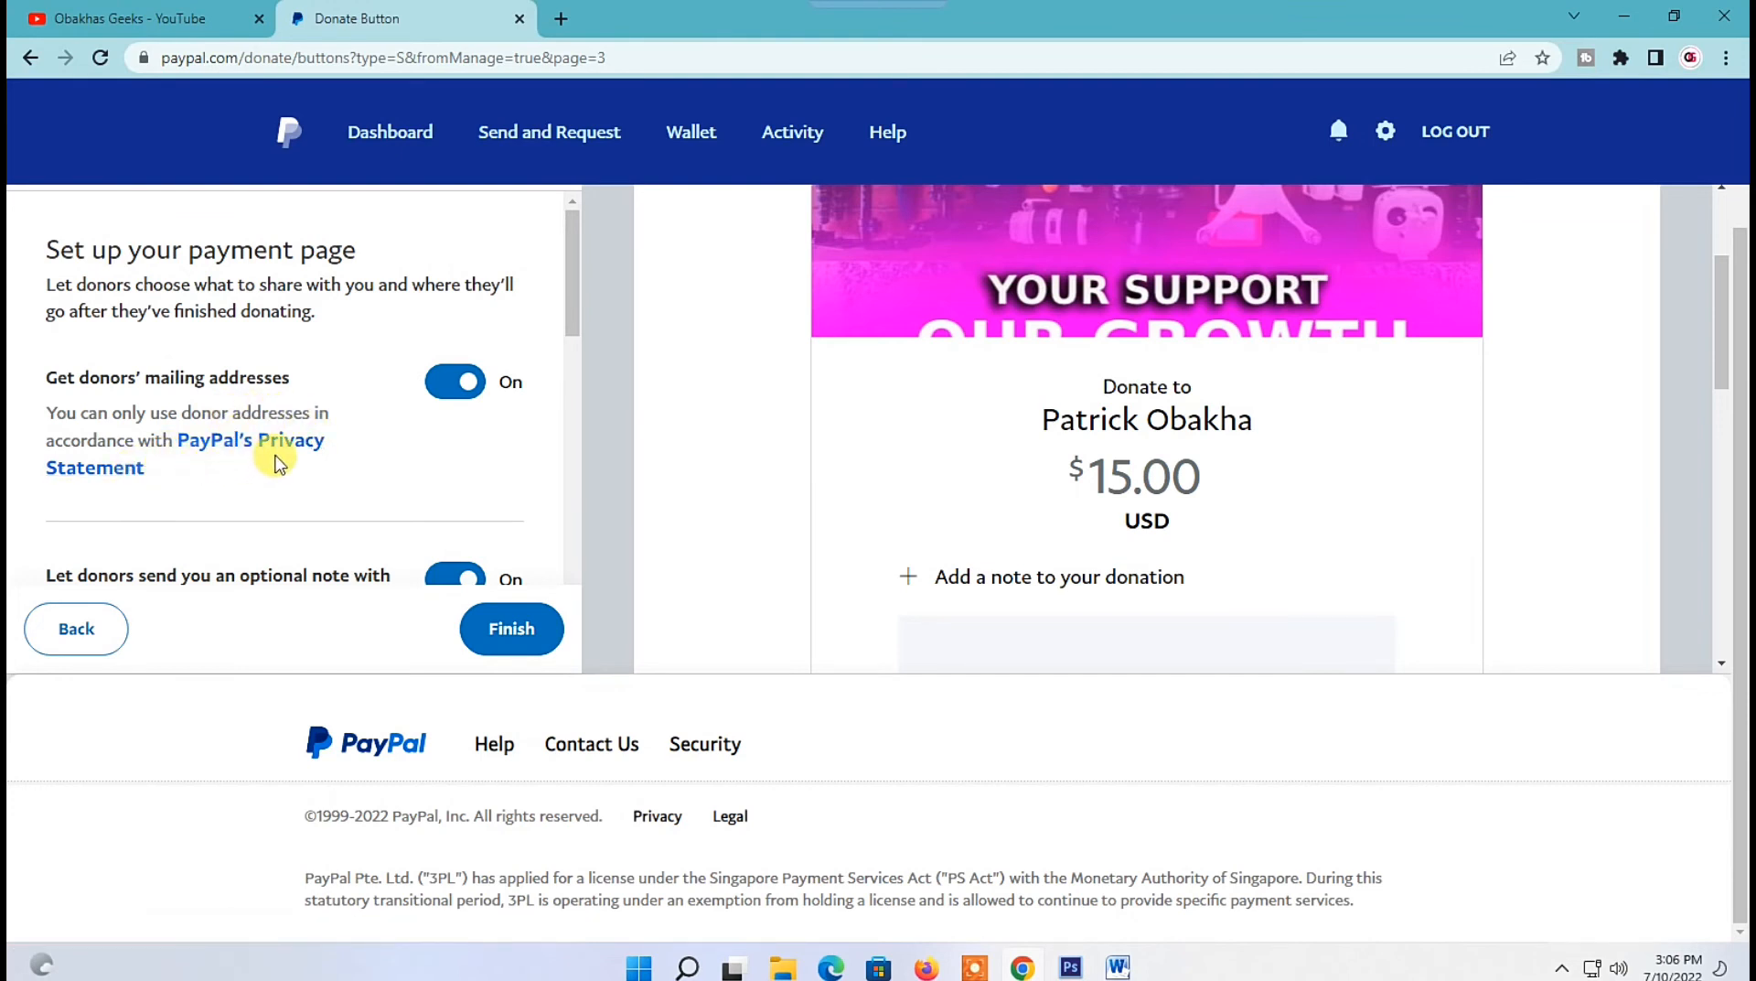
Keep donor mailing addresses and optional notes on, leave website return and HTML variables off, and finish the donation button.
{"action": "scroll", "coordinate": [229, 361], "scroll_direction": "down", "scroll_amount": 2}
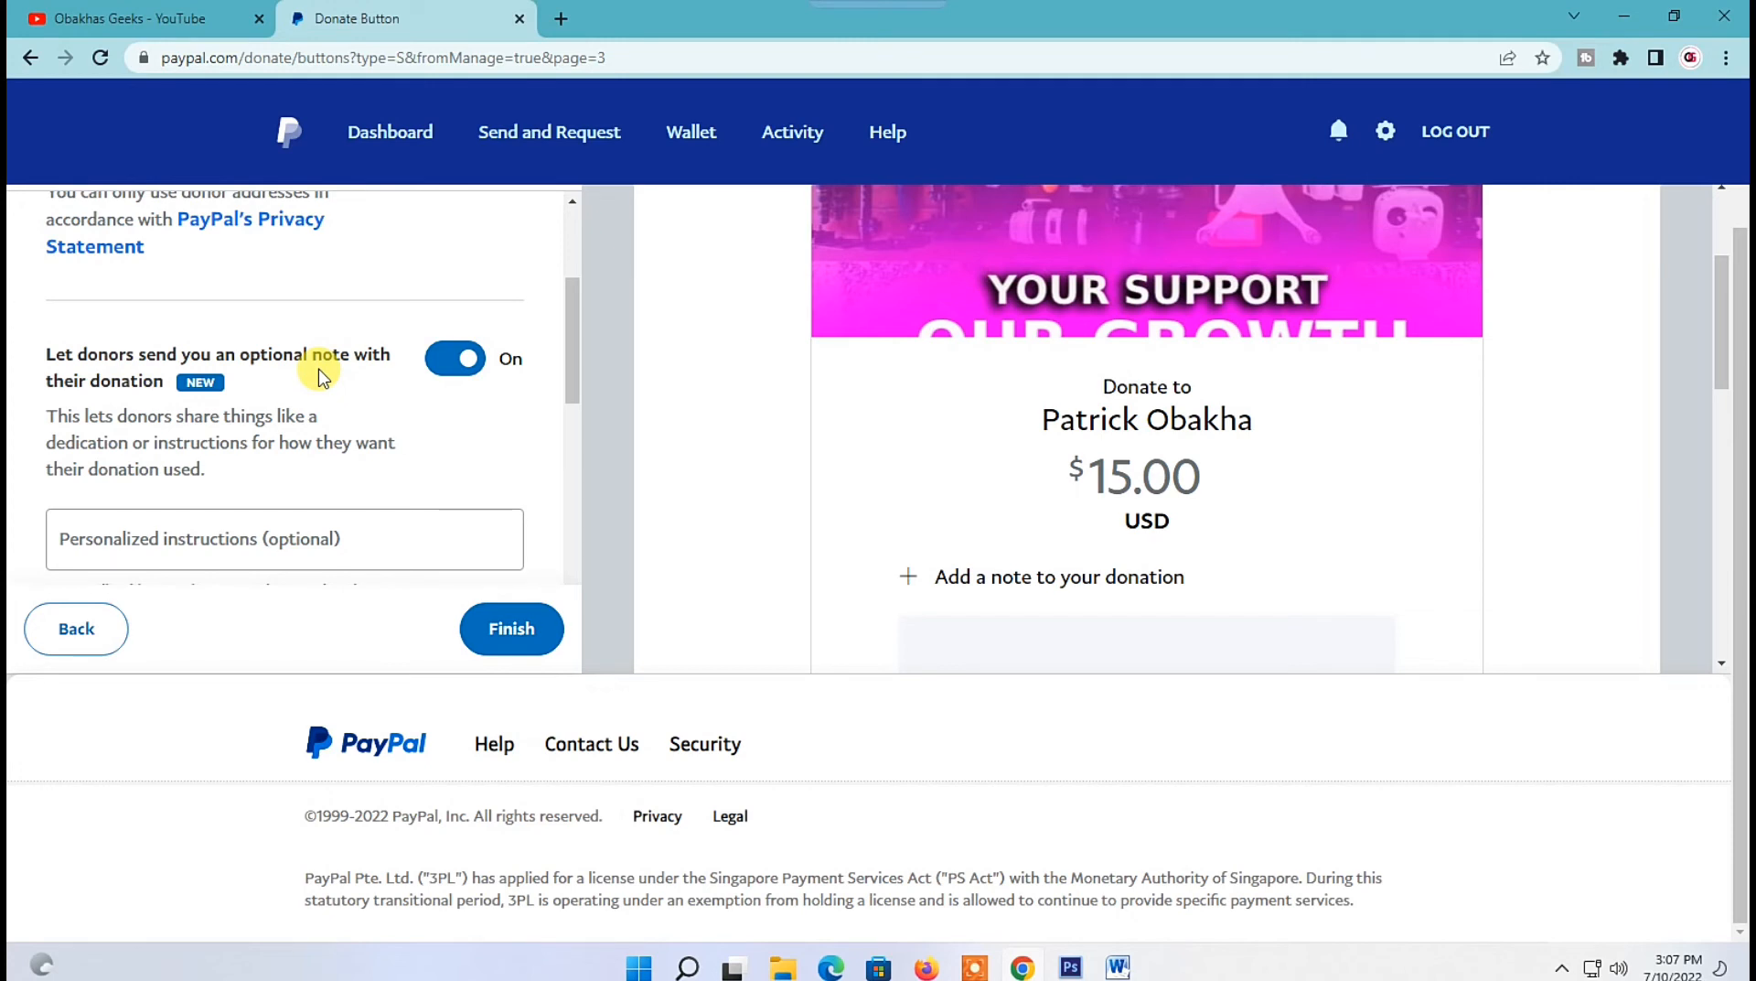
{"action": "scroll", "coordinate": [320, 375], "scroll_direction": "down", "scroll_amount": 2}
{"action": "scroll", "coordinate": [255, 463], "scroll_direction": "down", "scroll_amount": 1}
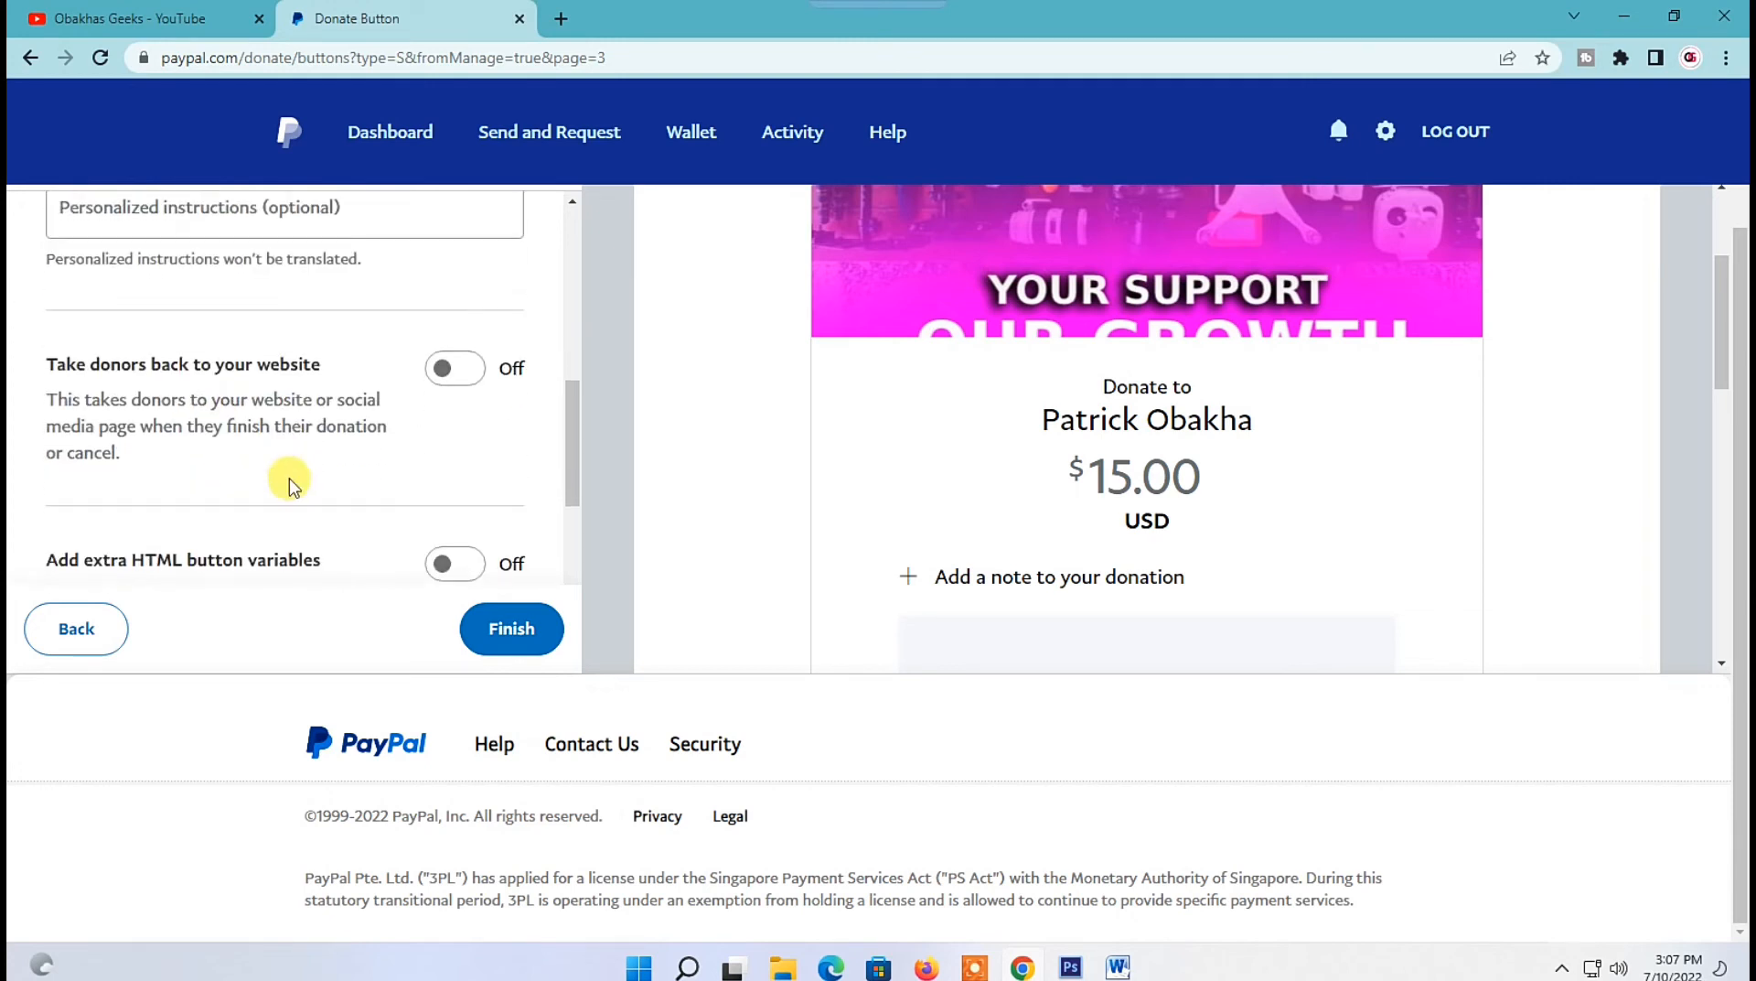
{"action": "scroll", "coordinate": [275, 458], "scroll_direction": "down", "scroll_amount": 1}
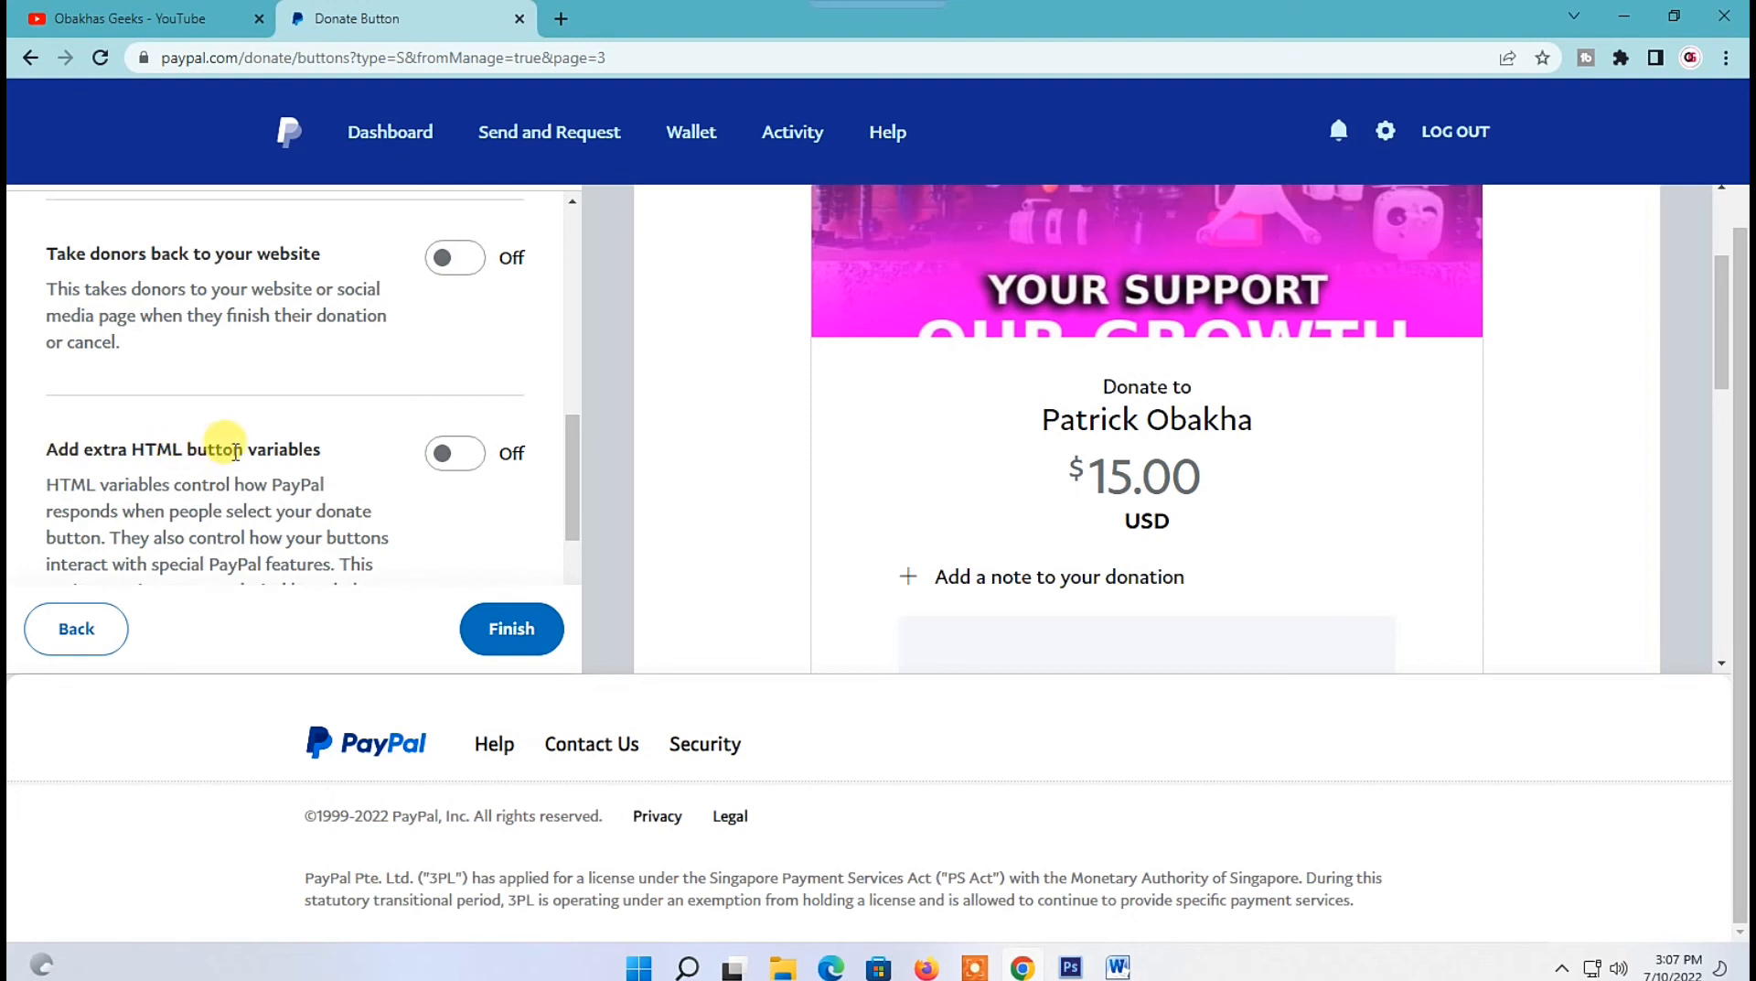
{"action": "scroll", "coordinate": [314, 432], "scroll_direction": "down", "scroll_amount": 3}
{"action": "left_click", "coordinate": [511, 629]}
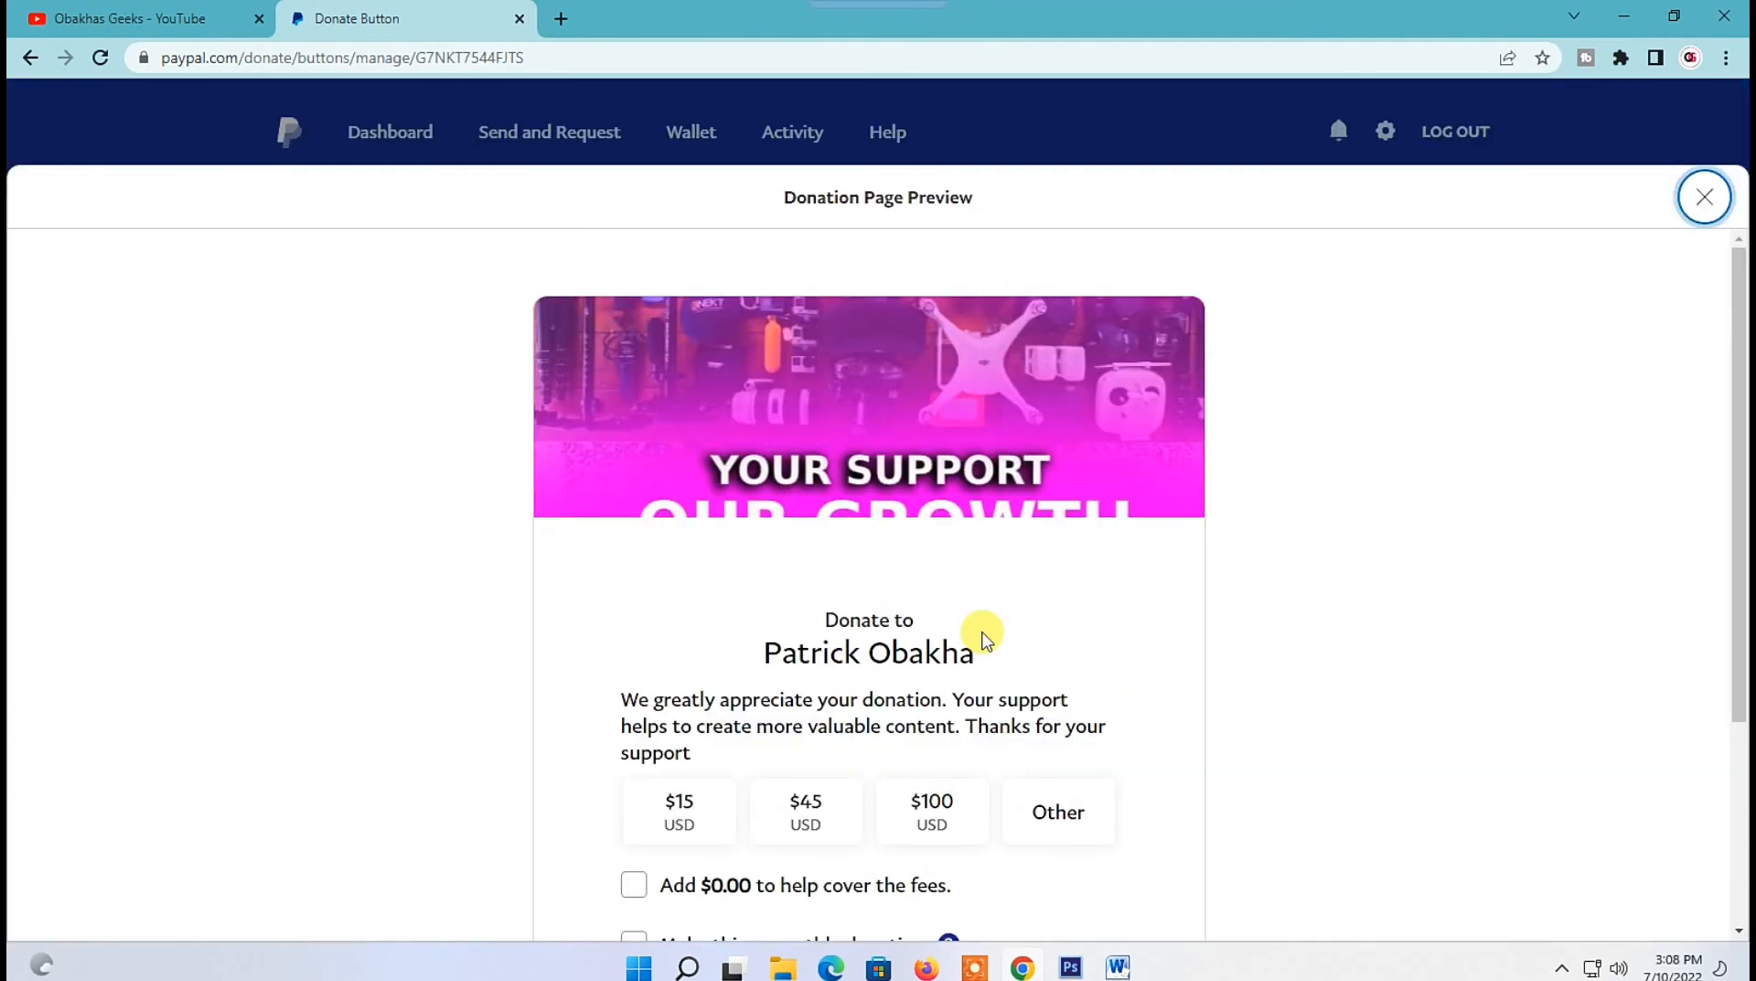
Review the donation page preview, including the banner, message, preset amounts and donation options.
{"action": "scroll", "coordinate": [984, 637], "scroll_direction": "down", "scroll_amount": 3}
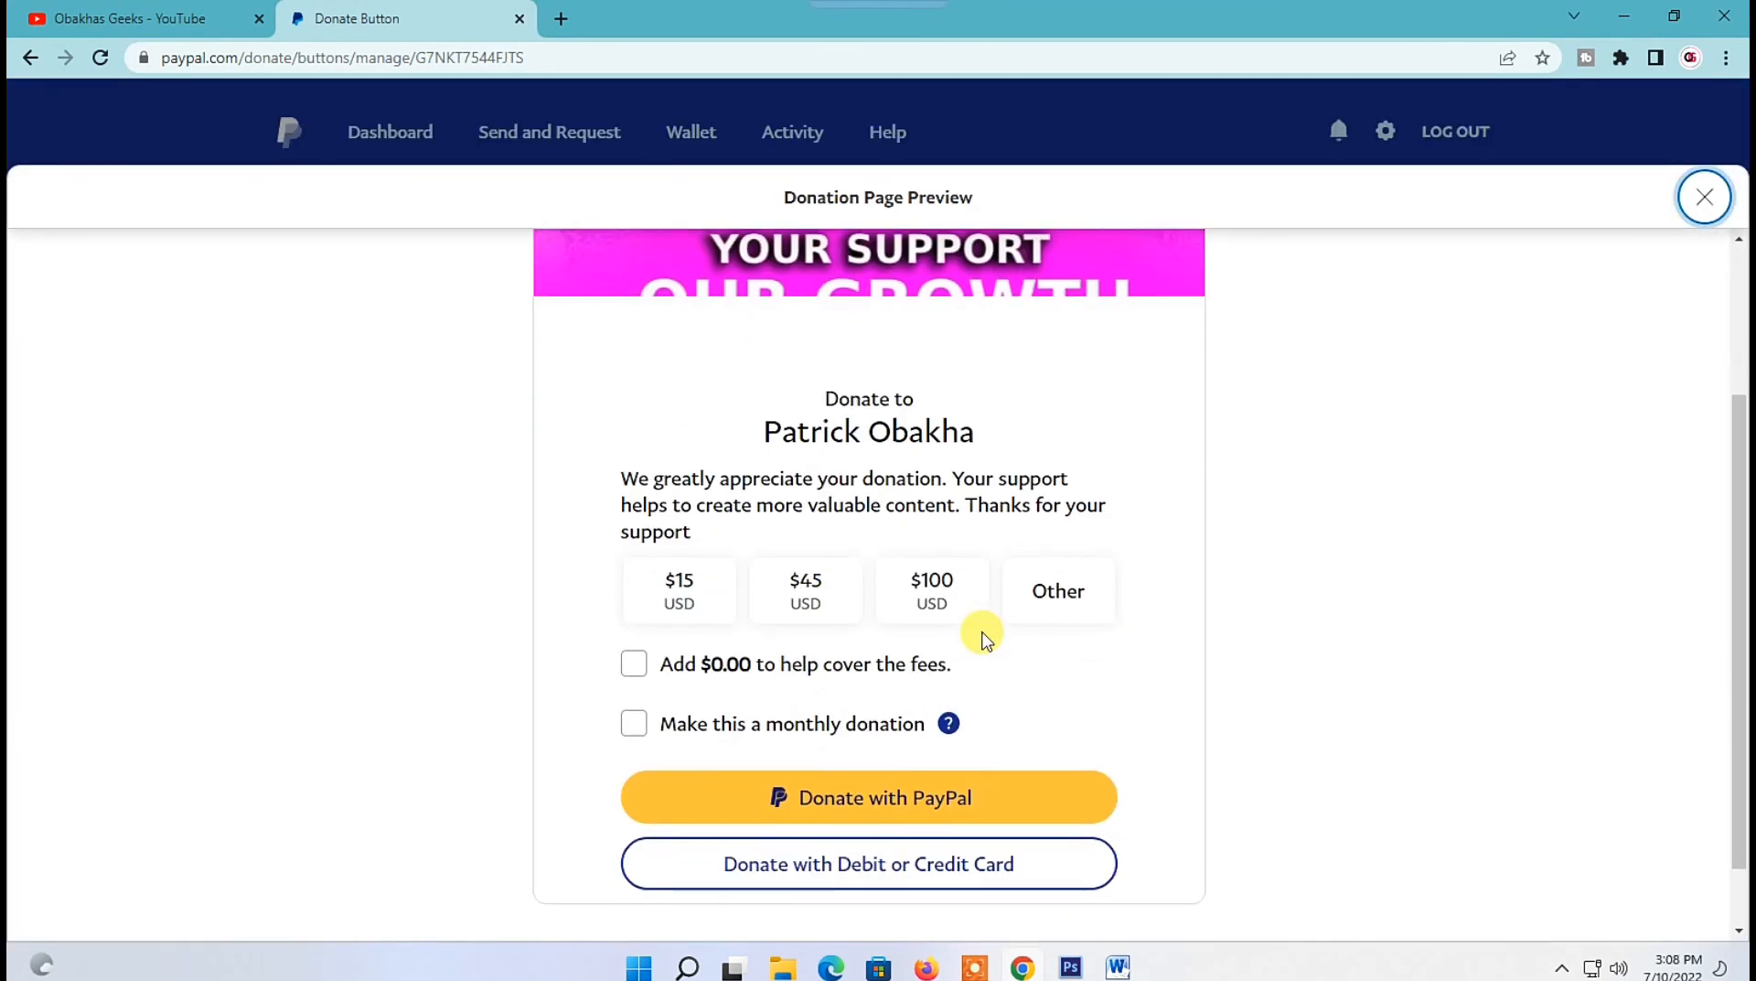
{"action": "scroll", "coordinate": [984, 638], "scroll_direction": "down", "scroll_amount": 1}
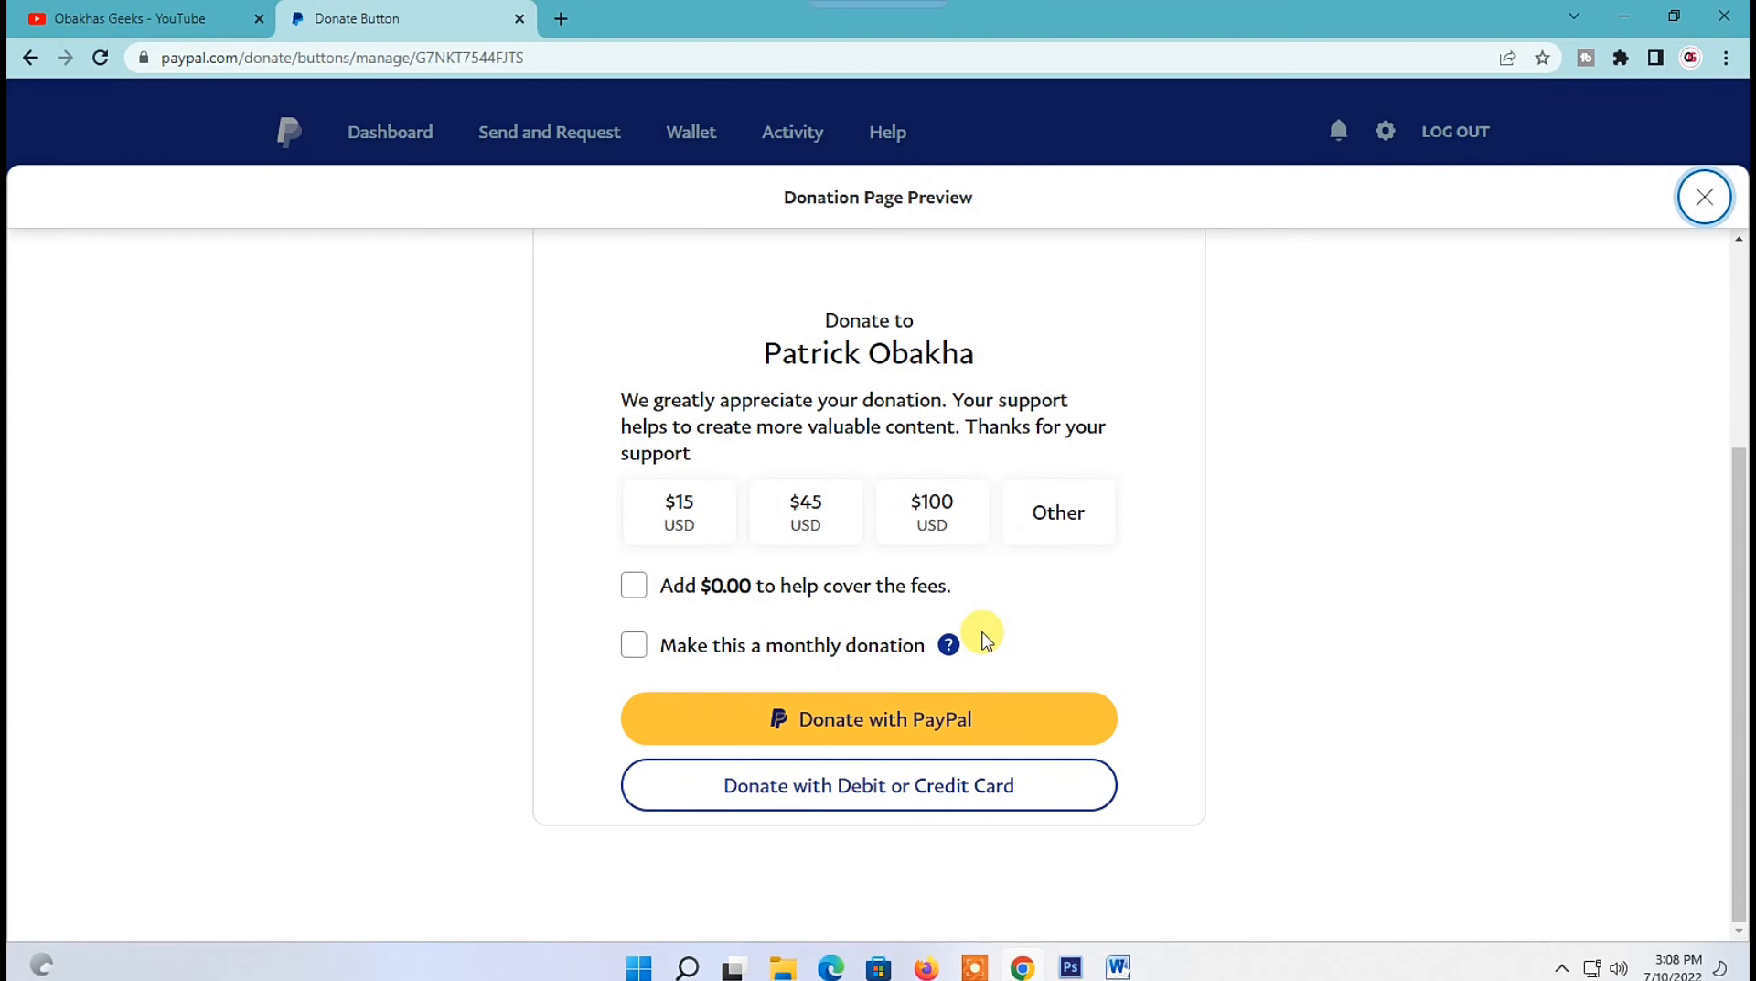
{"action": "scroll", "coordinate": [985, 637], "scroll_direction": "up", "scroll_amount": 2}
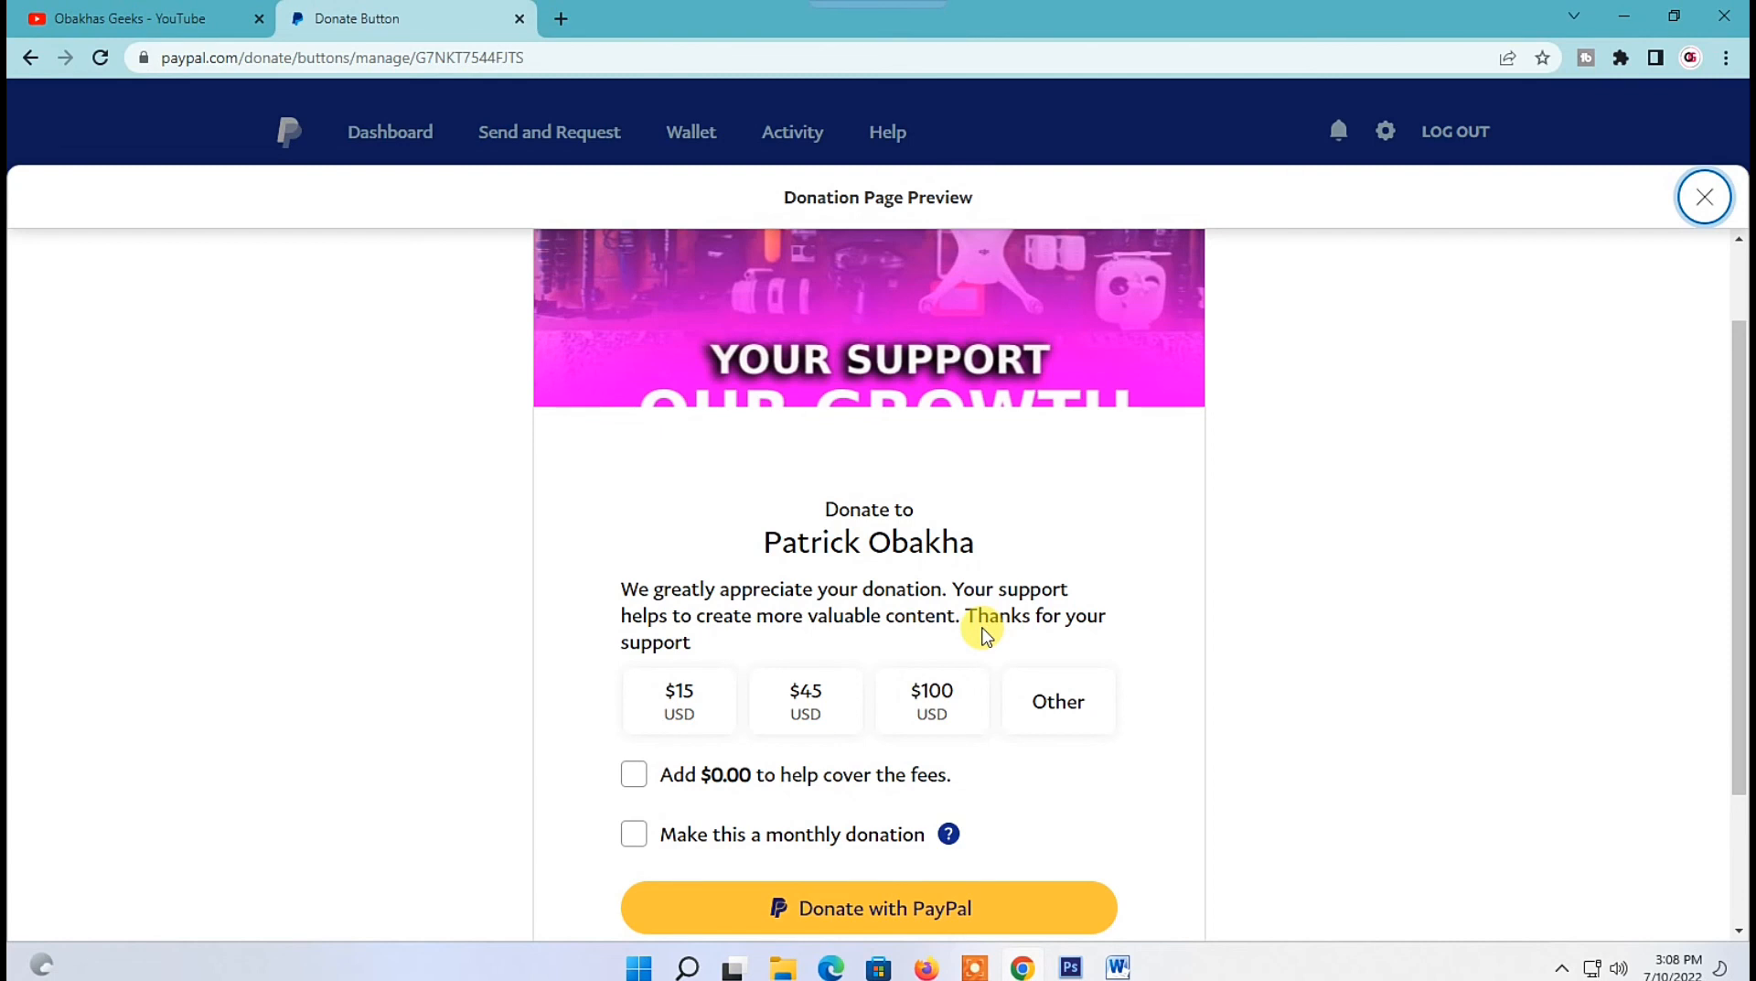
{"action": "scroll", "coordinate": [895, 546], "scroll_direction": "down", "scroll_amount": 3}
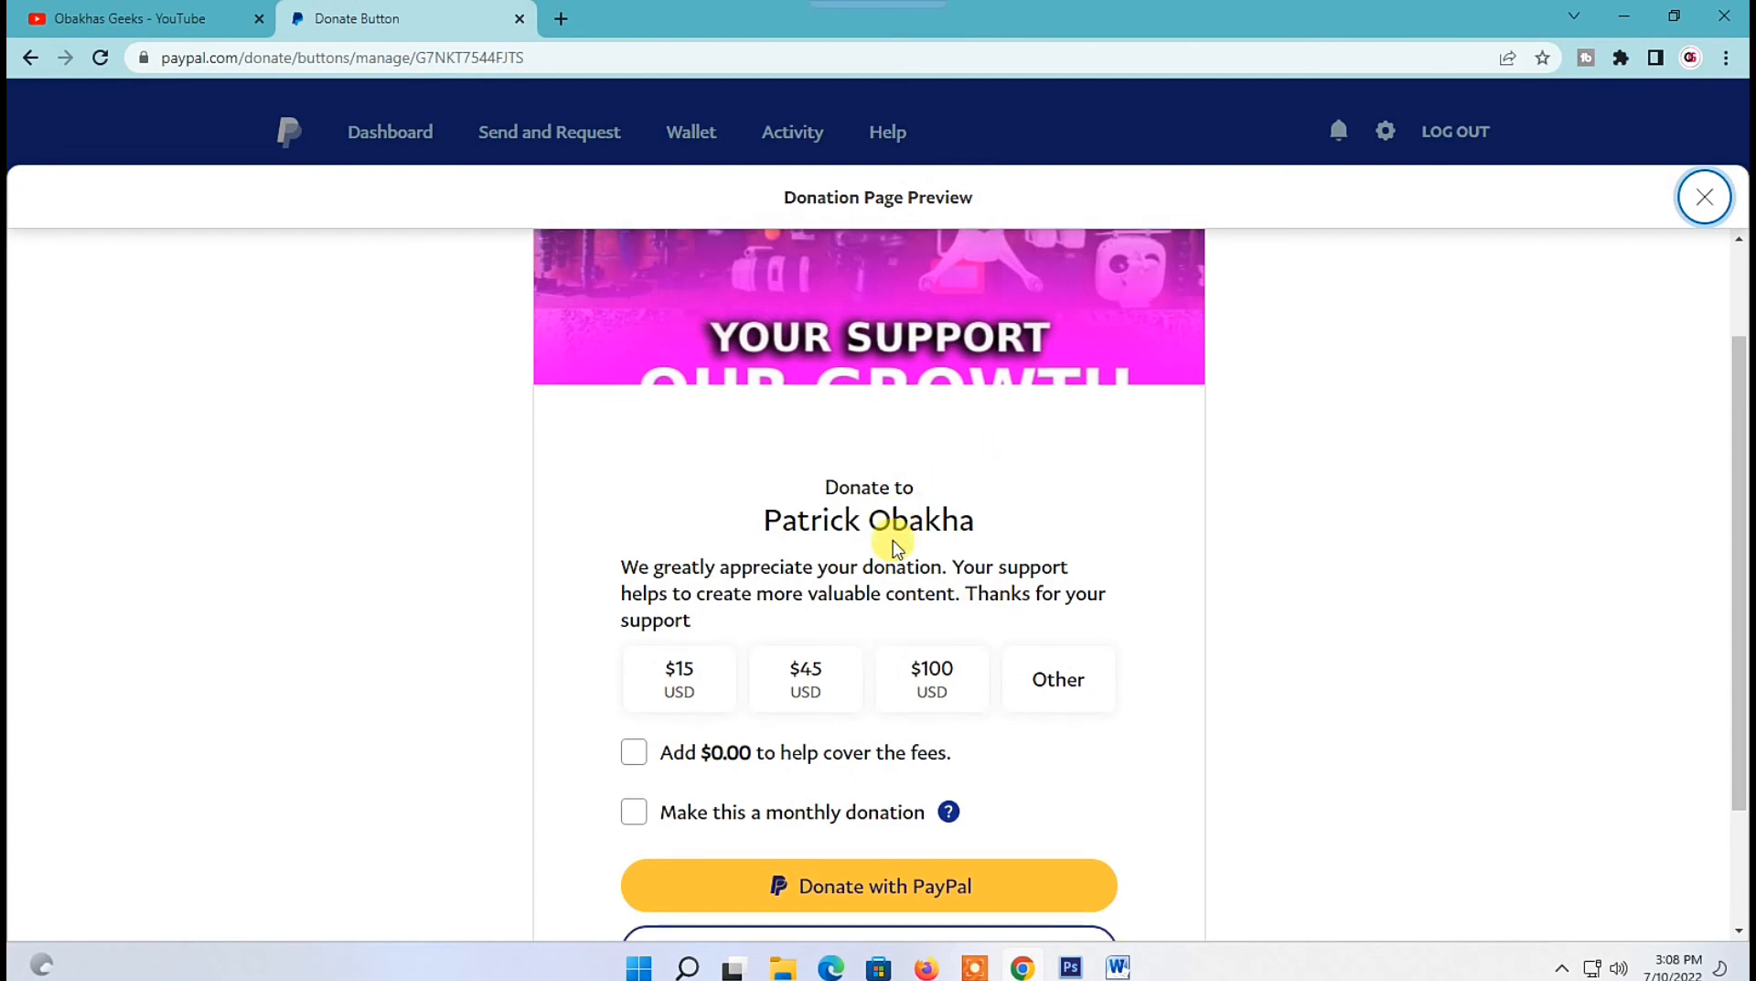
{"action": "scroll", "coordinate": [895, 546], "scroll_direction": "up", "scroll_amount": 1}
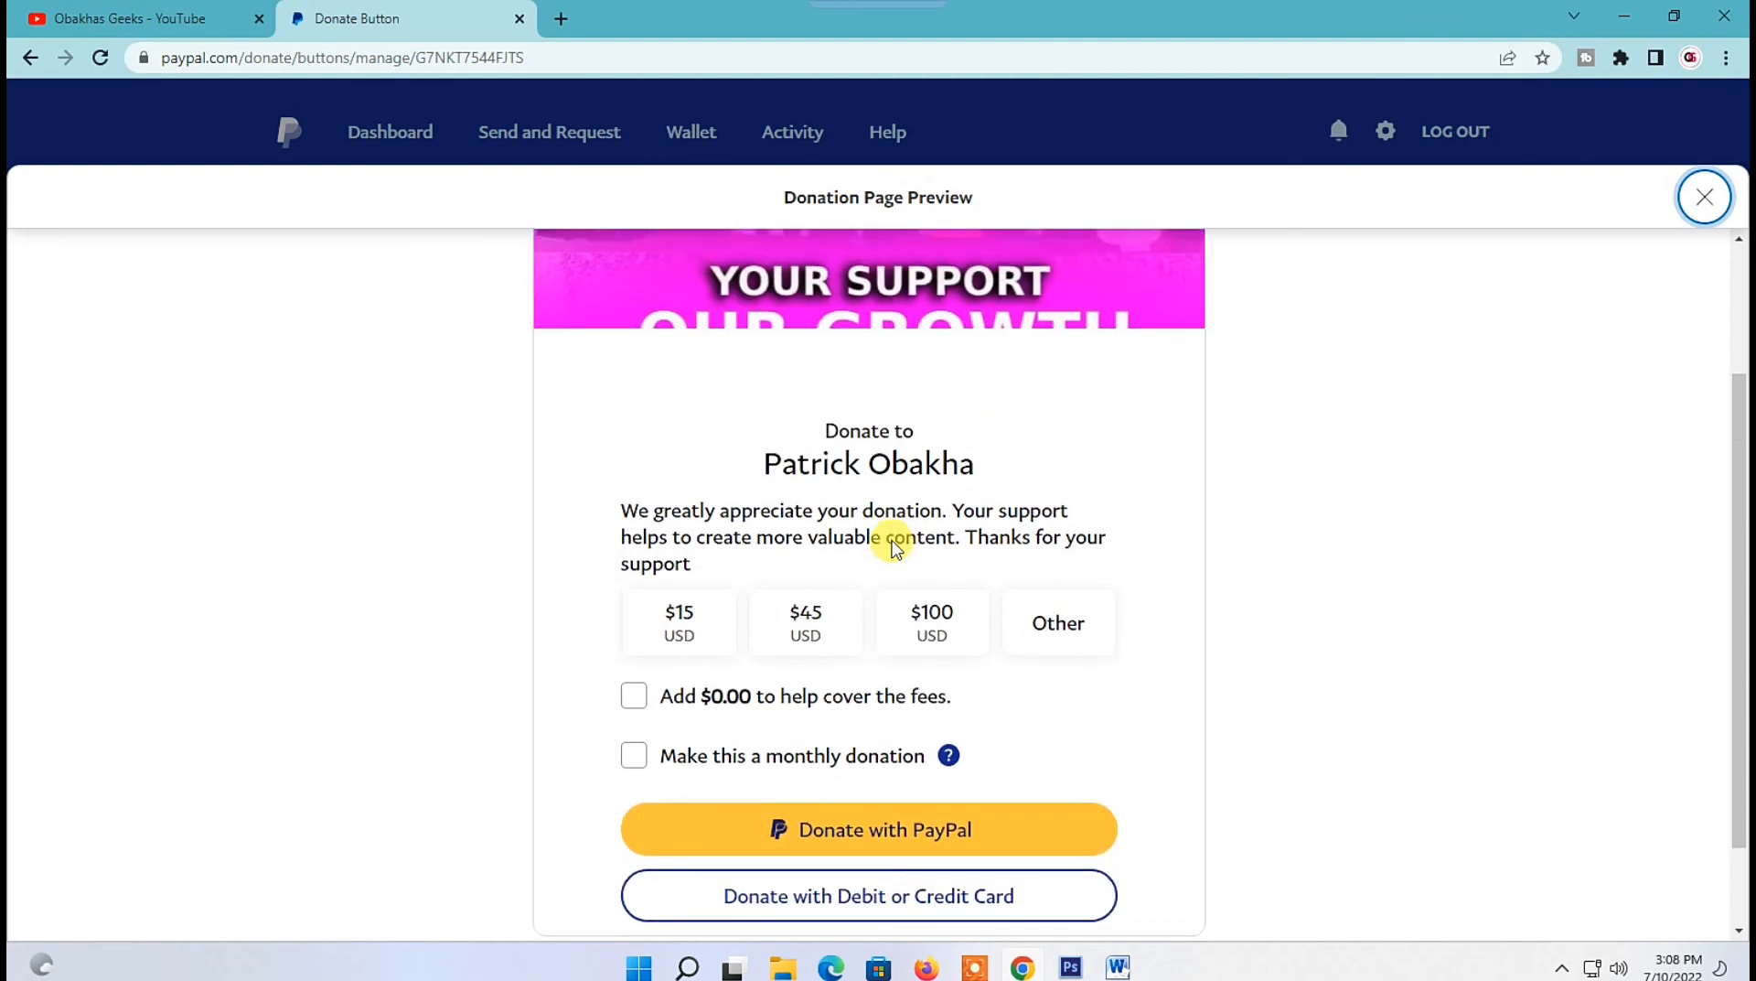
{"action": "scroll", "coordinate": [895, 546], "scroll_direction": "down", "scroll_amount": 1}
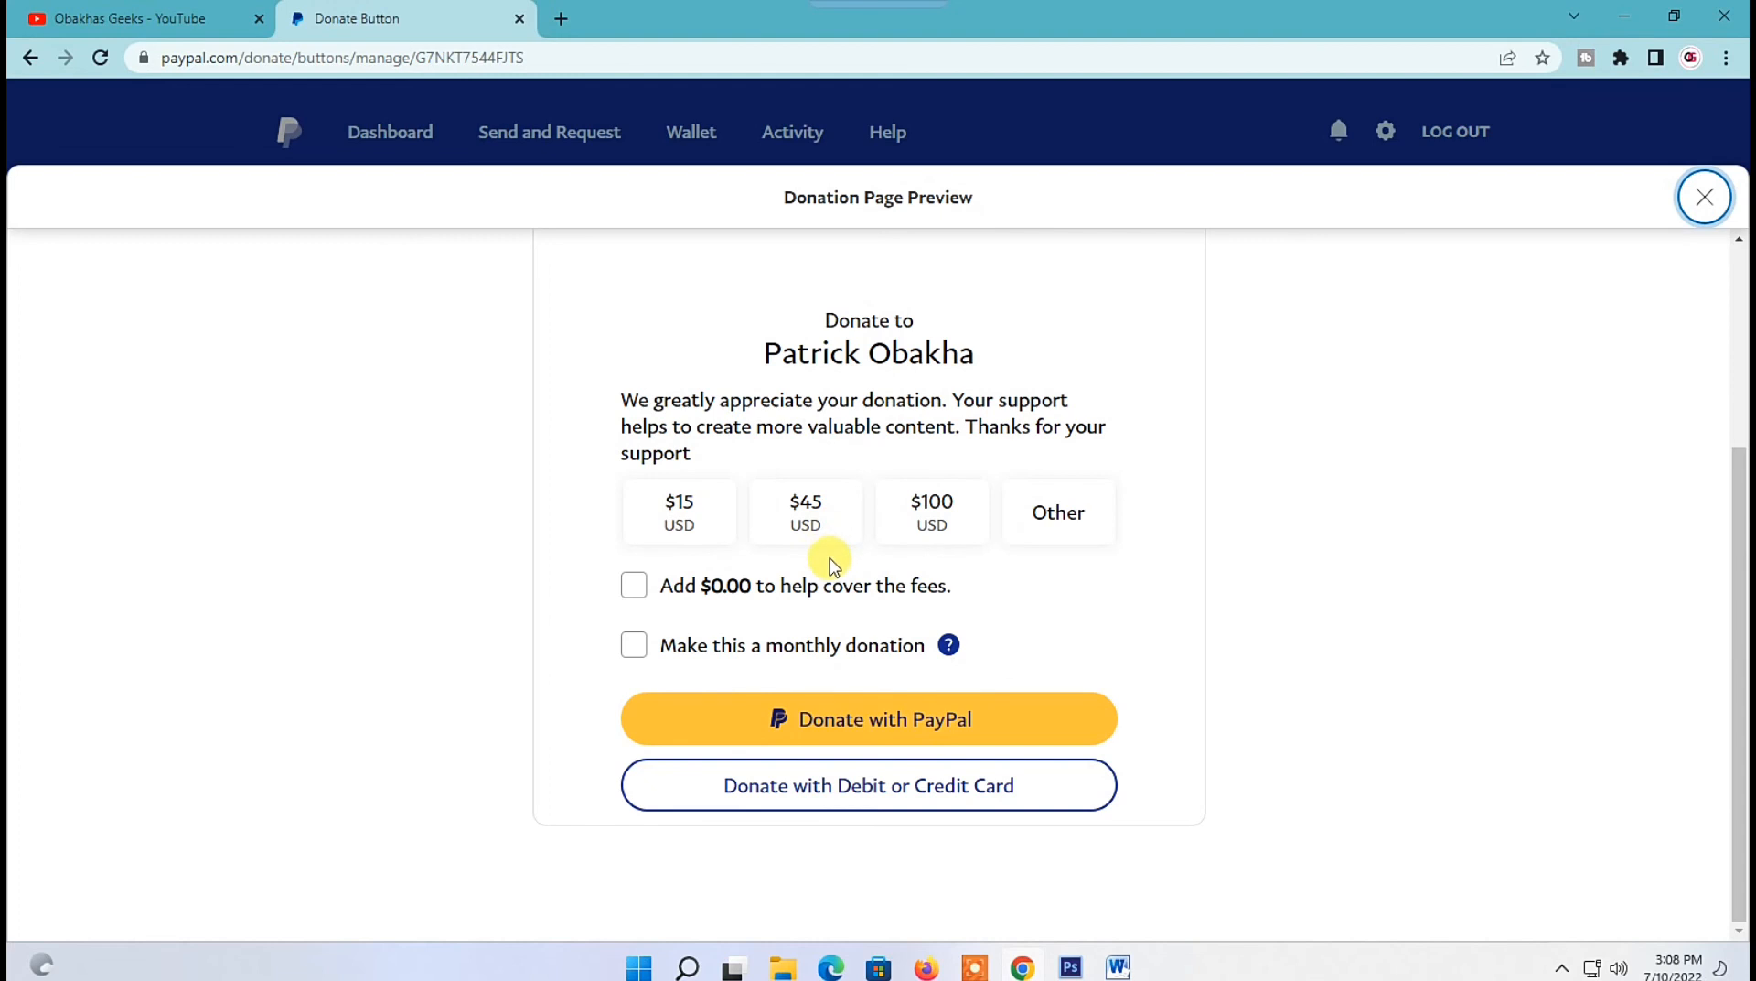
{"action": "scroll", "coordinate": [831, 565], "scroll_direction": "up", "scroll_amount": 3}
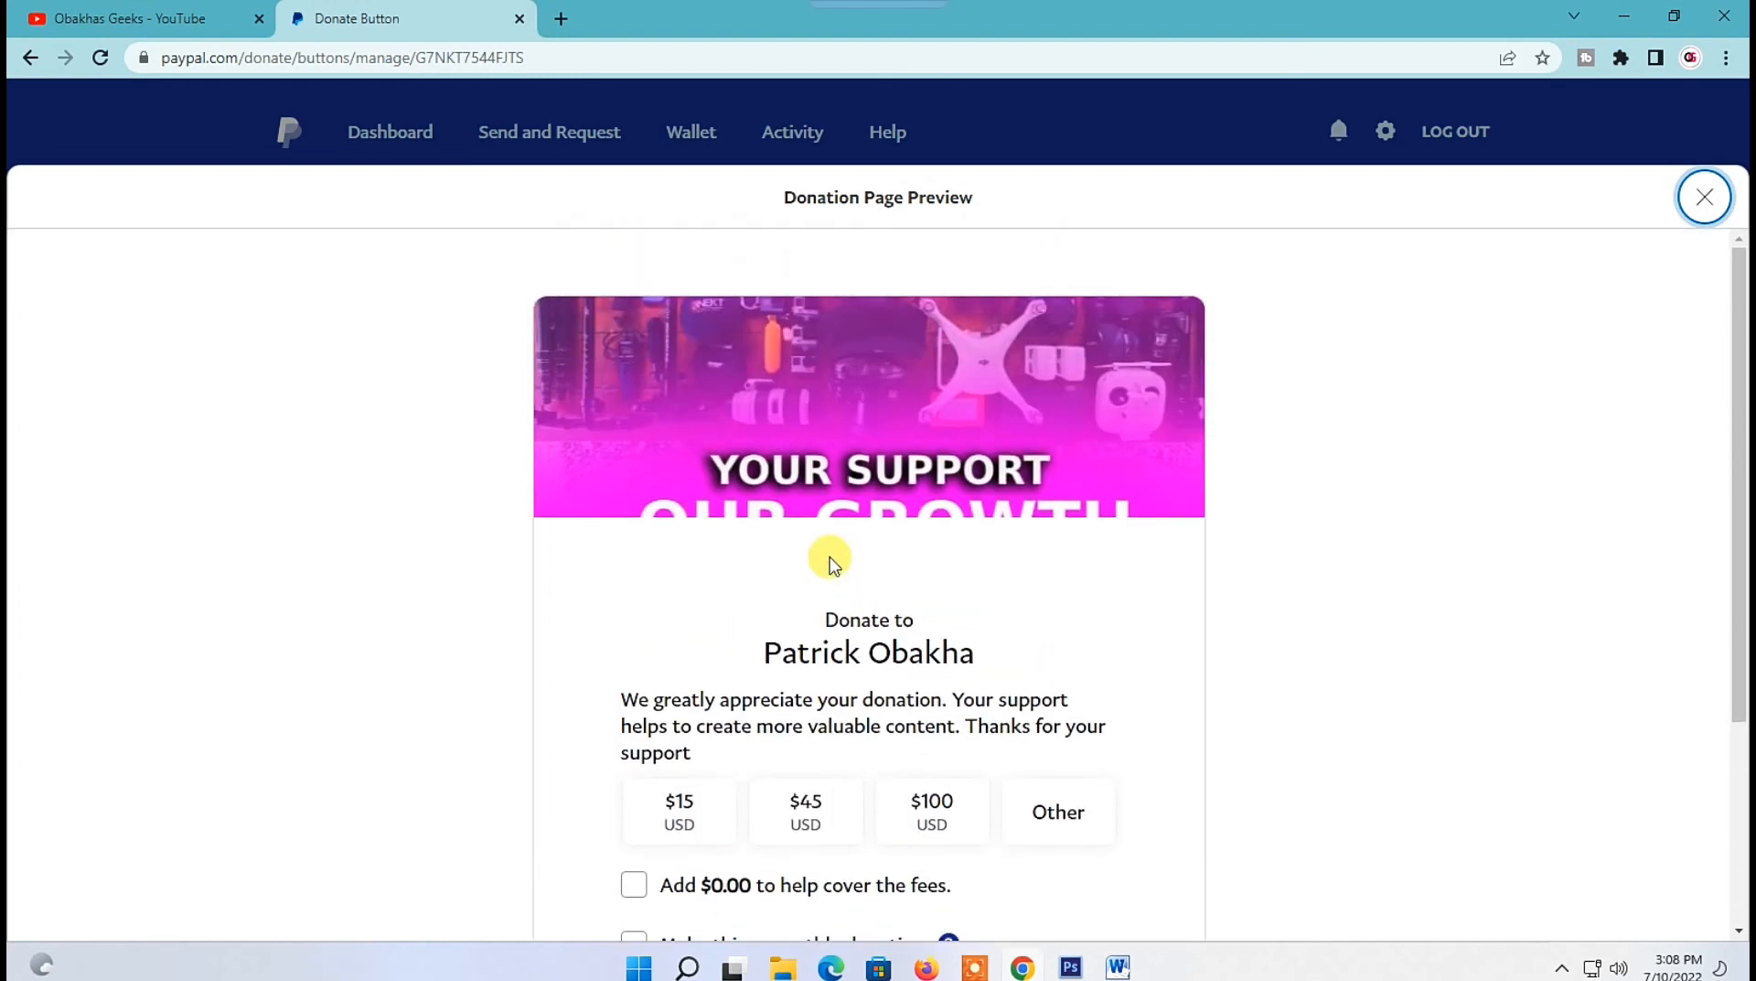